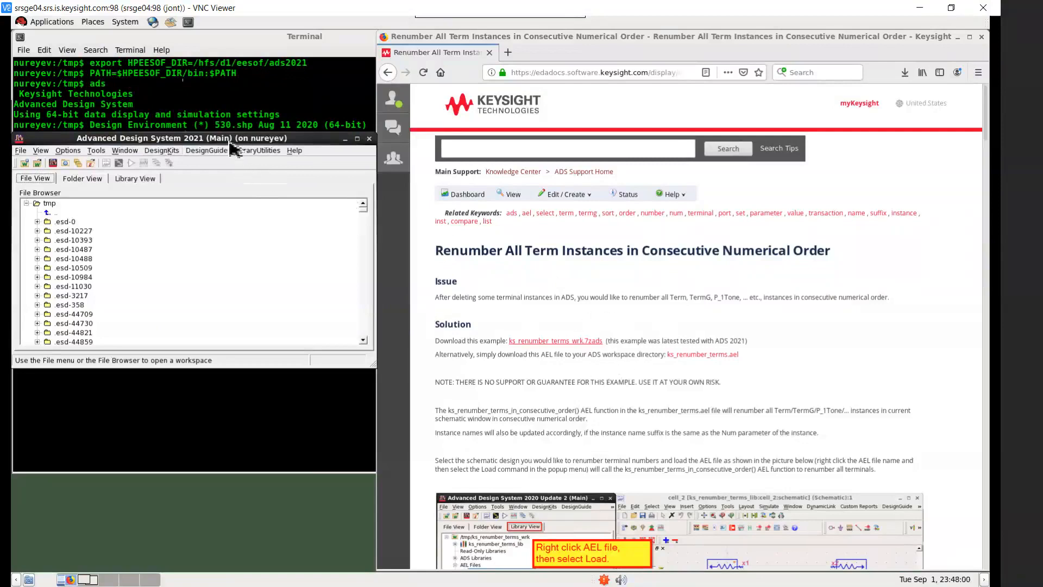
- Unarchive ks_renumber_terms_wrk.7zads into the /tmp destination path and open the extracted workspace
click(22, 152)
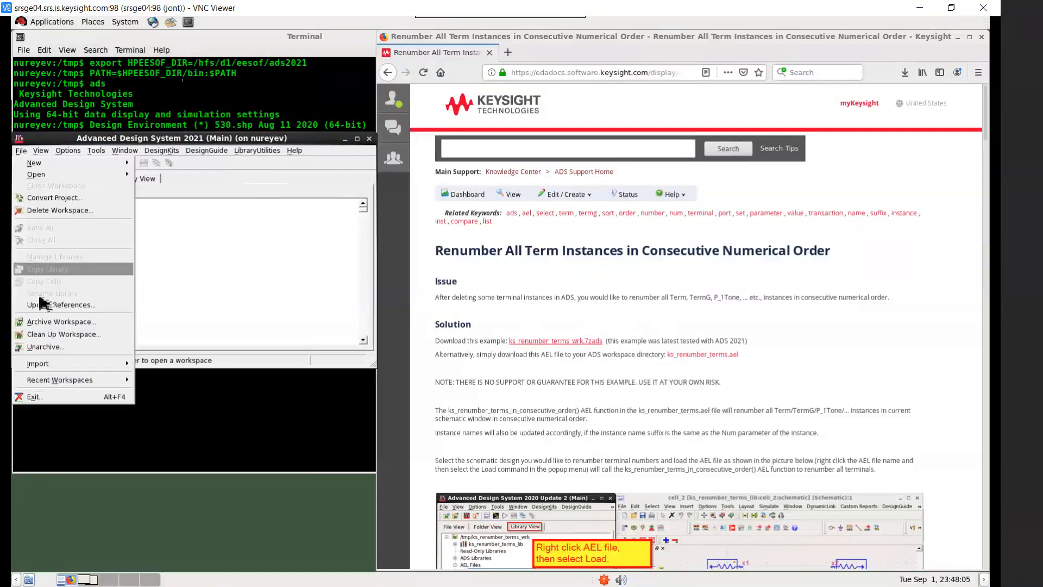
click(45, 347)
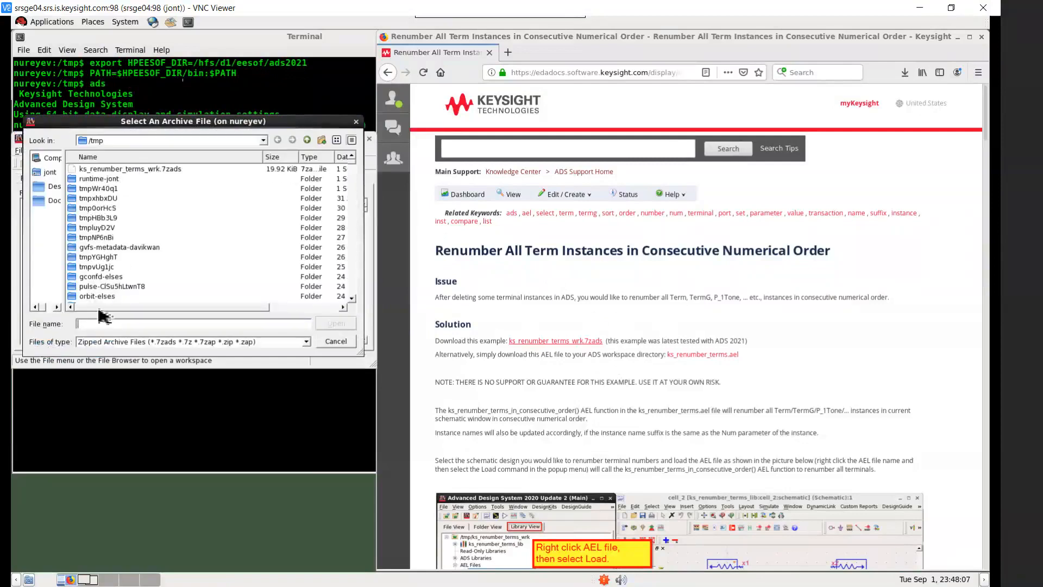
click(174, 170)
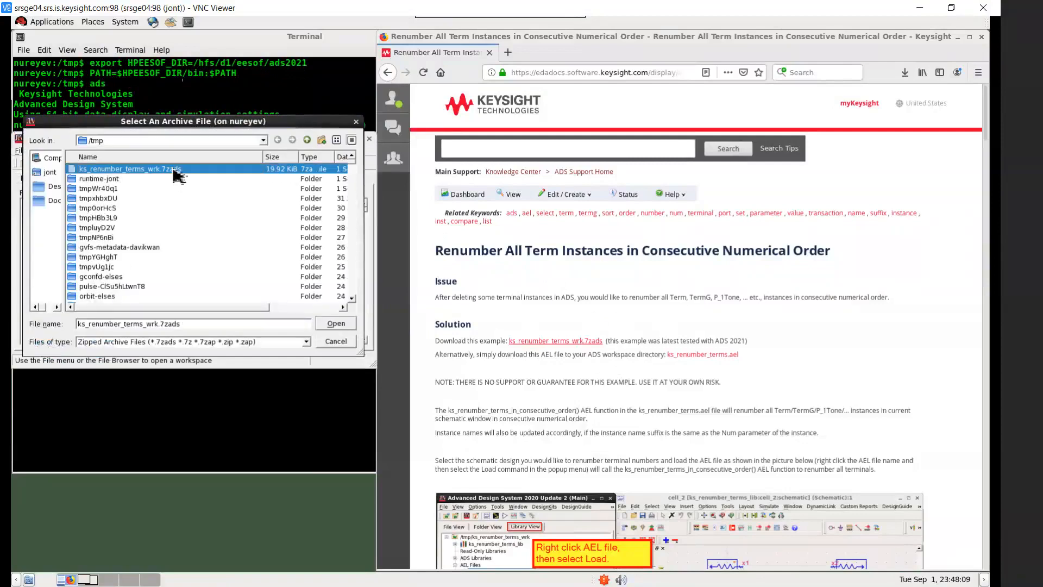
click(336, 324)
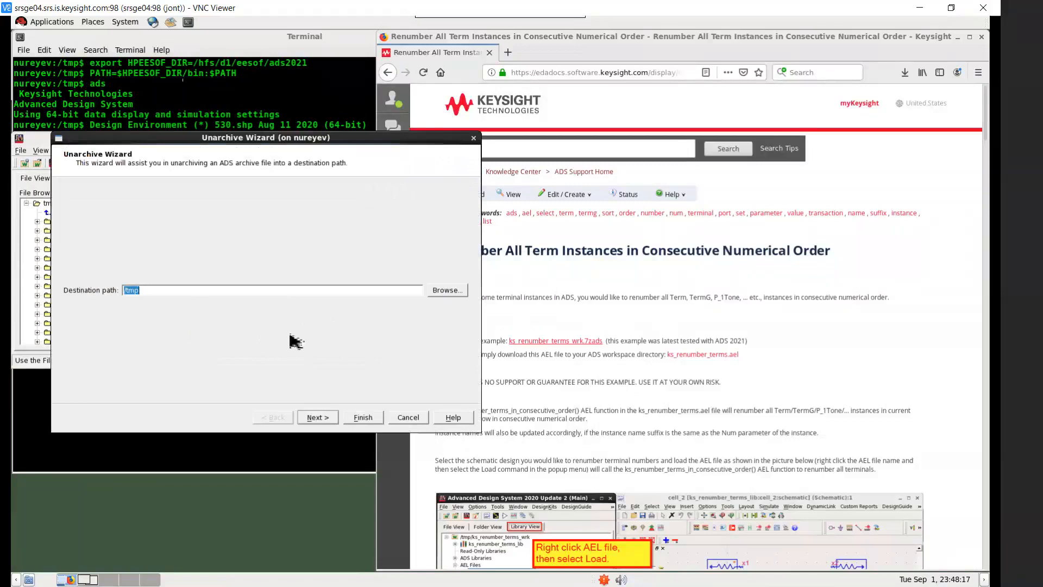
click(373, 417)
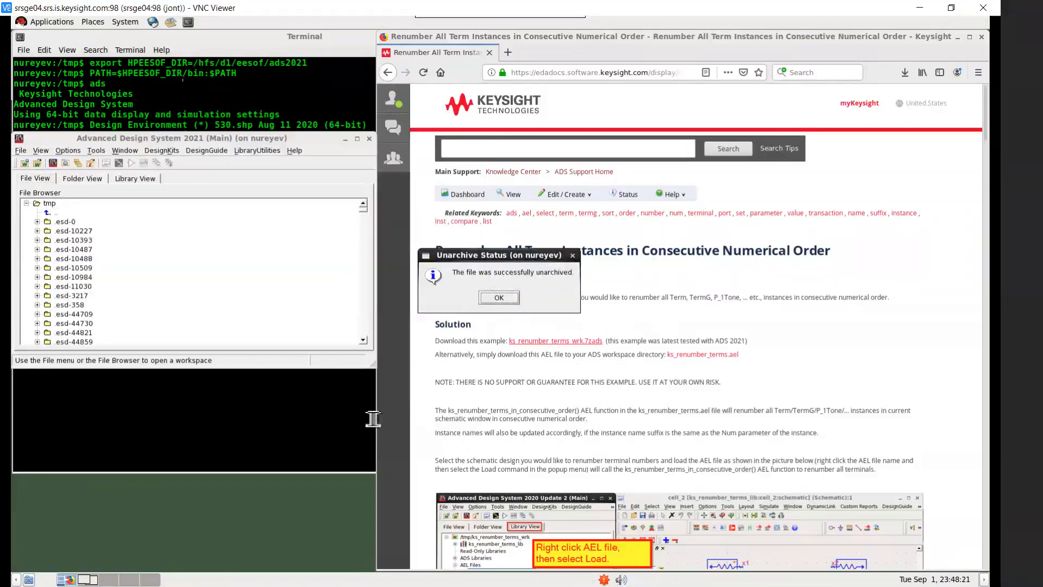
click(499, 298)
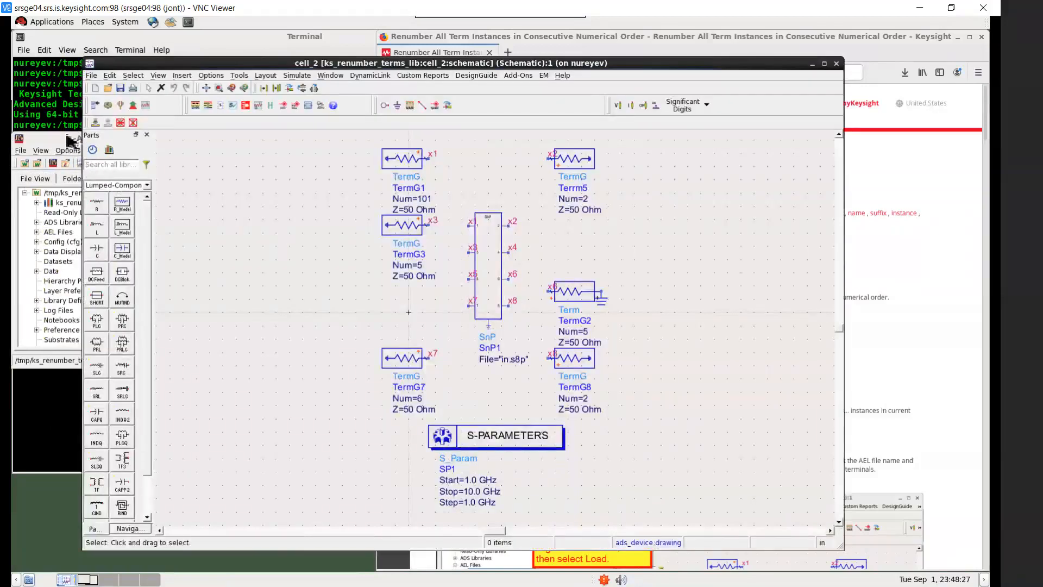
- Inspect the workspace contents: the cells in ks_renumber_terms_lib, the ks_renumber_terms.ael file and the in.s8p data file
click(69, 140)
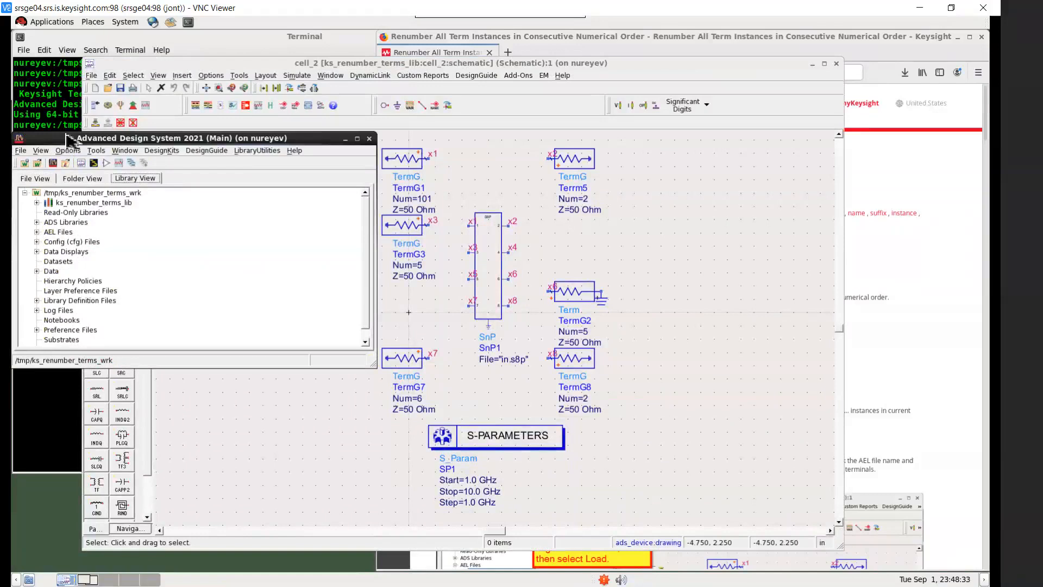
click(36, 202)
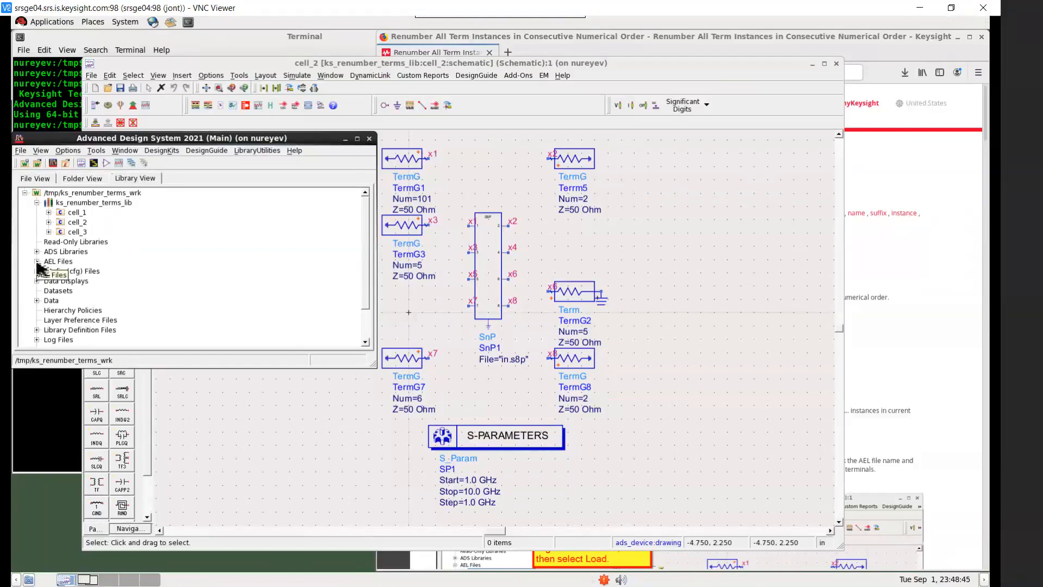
click(37, 262)
click(86, 272)
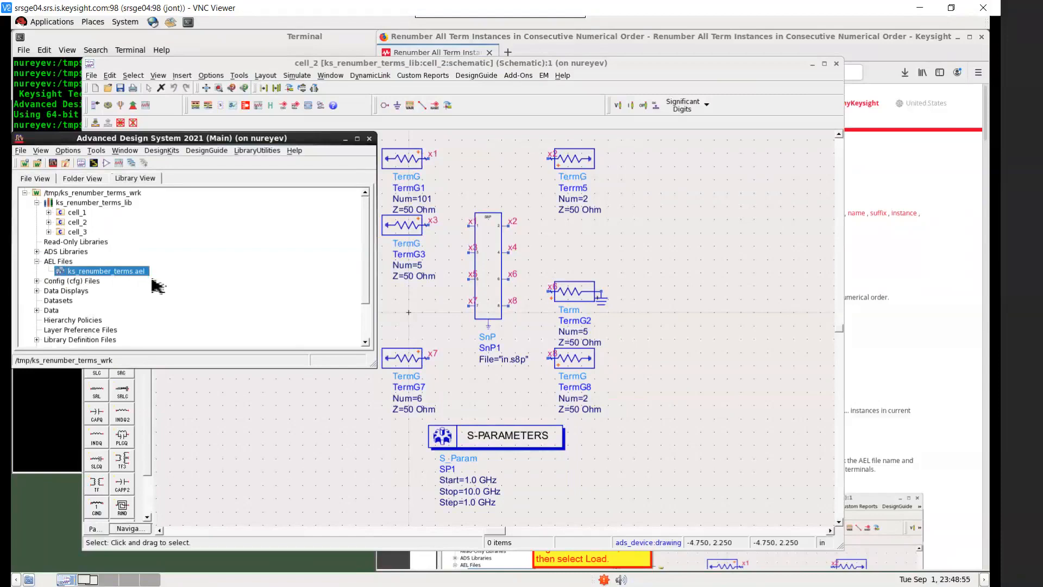
click(37, 310)
click(78, 320)
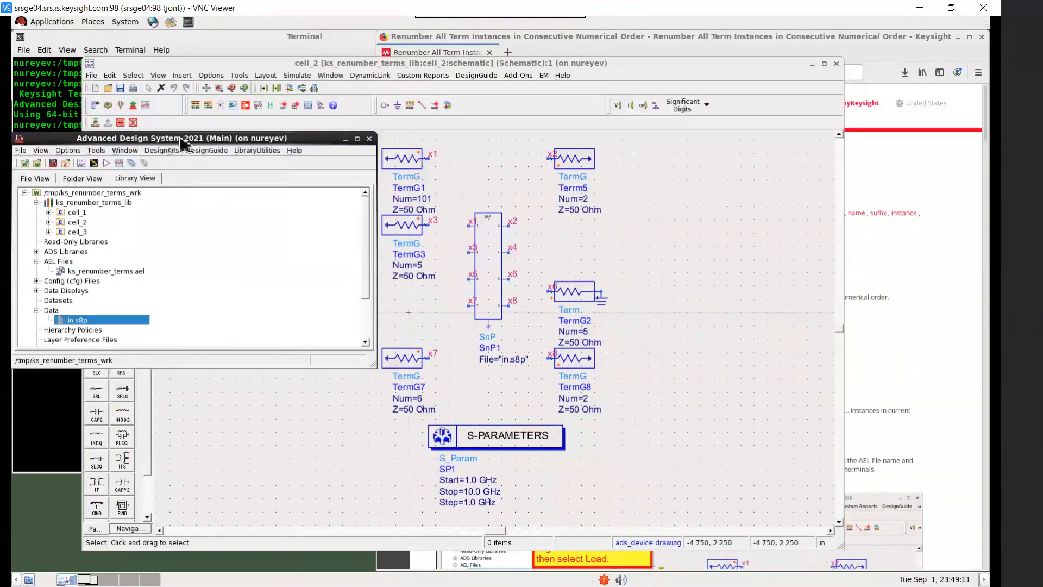
- Create a new schematic named cell_4 in ks_renumber_terms_lib and place one SnP component in it
click(81, 164)
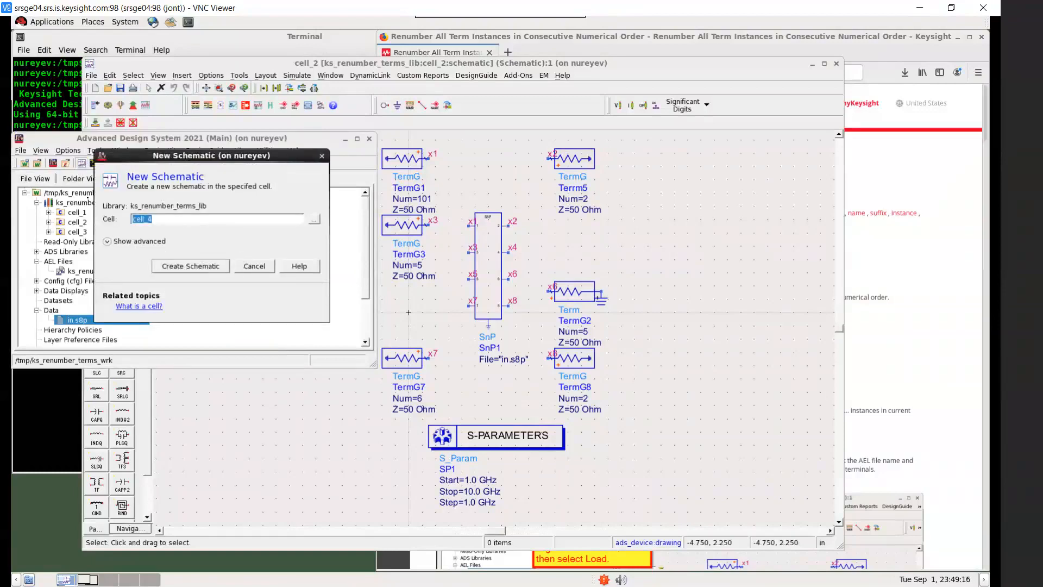
click(200, 266)
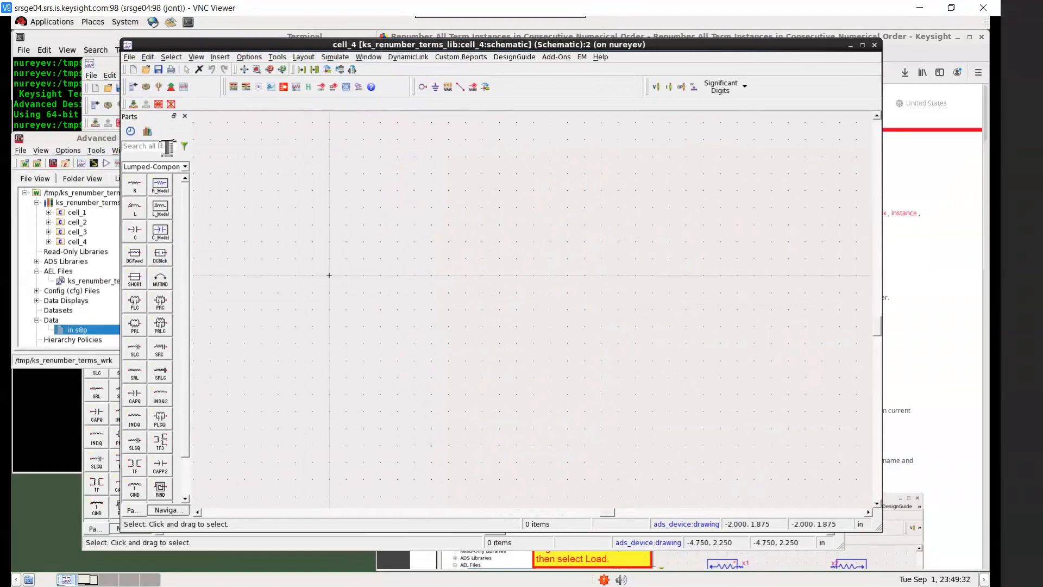
text(snp)
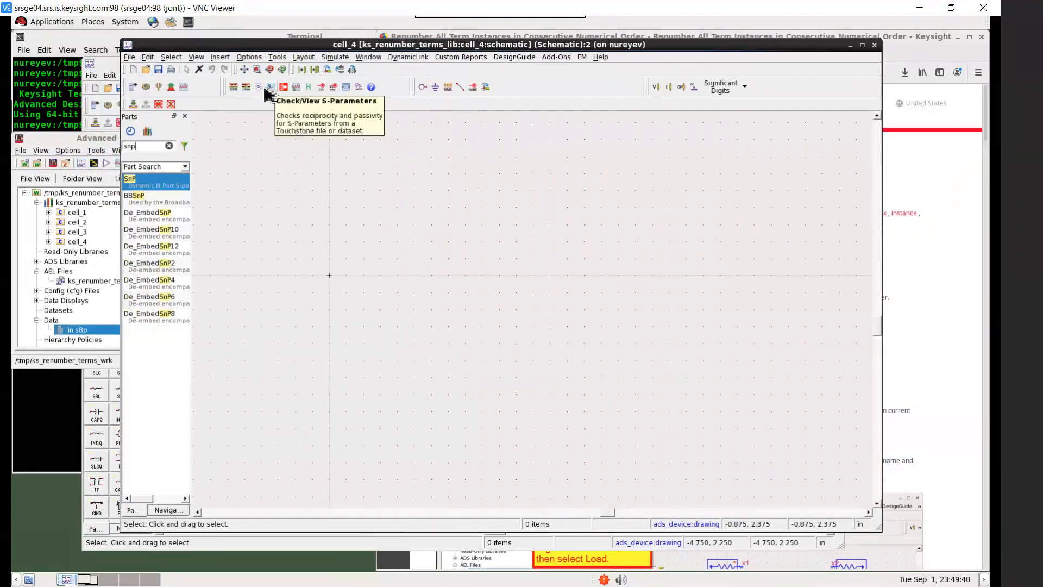
click(140, 185)
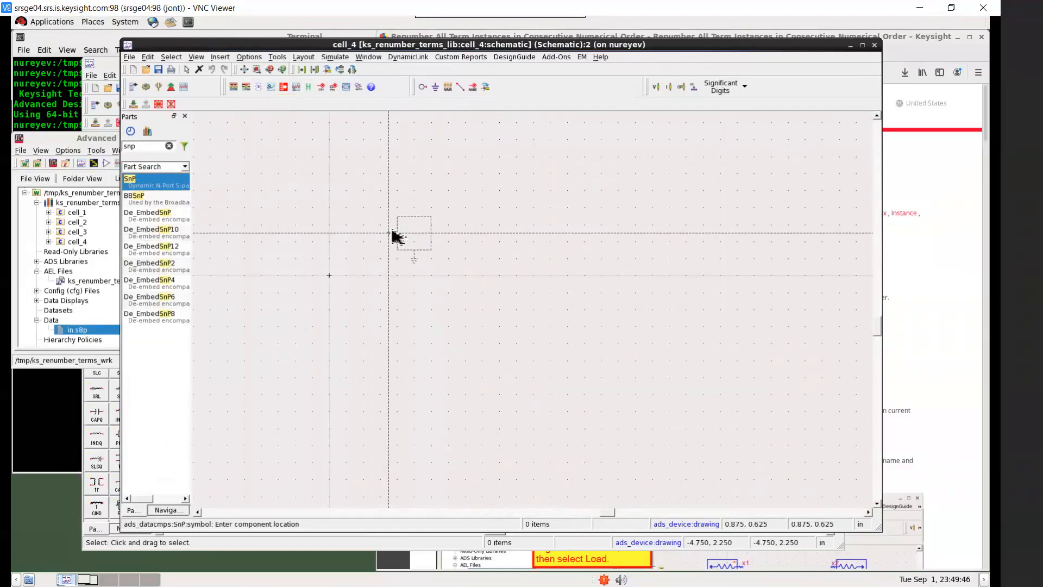
click(391, 234)
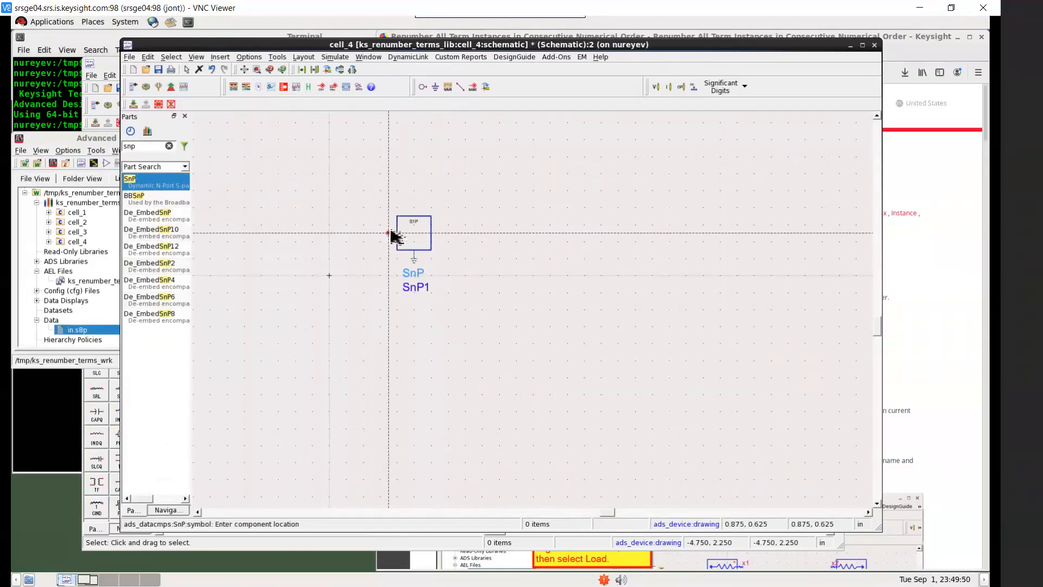
click(187, 70)
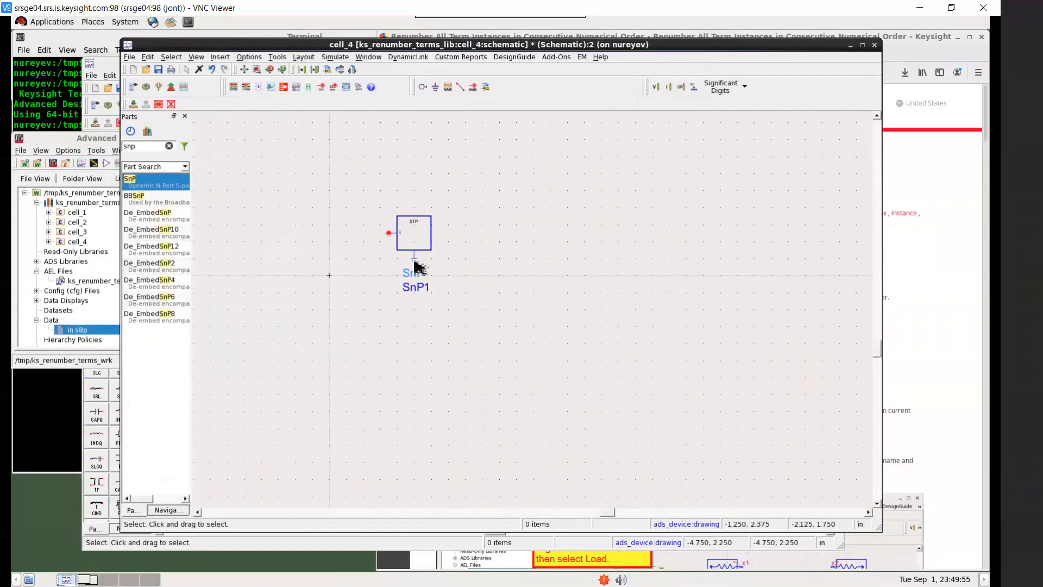
- Assign in.s8p from the workspace data folder as the SnP component's network parameter file
double_click(413, 235)
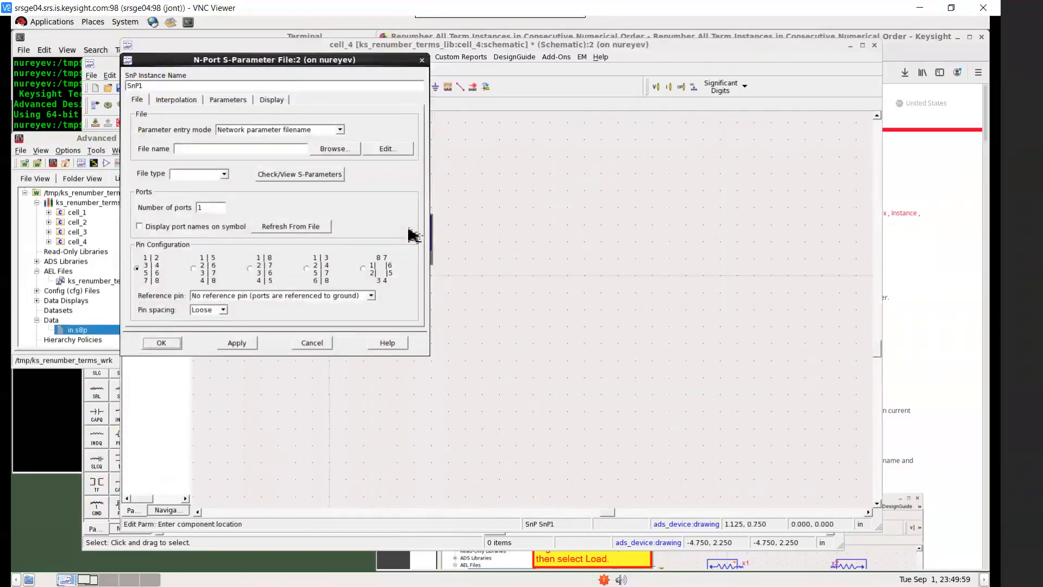
click(347, 154)
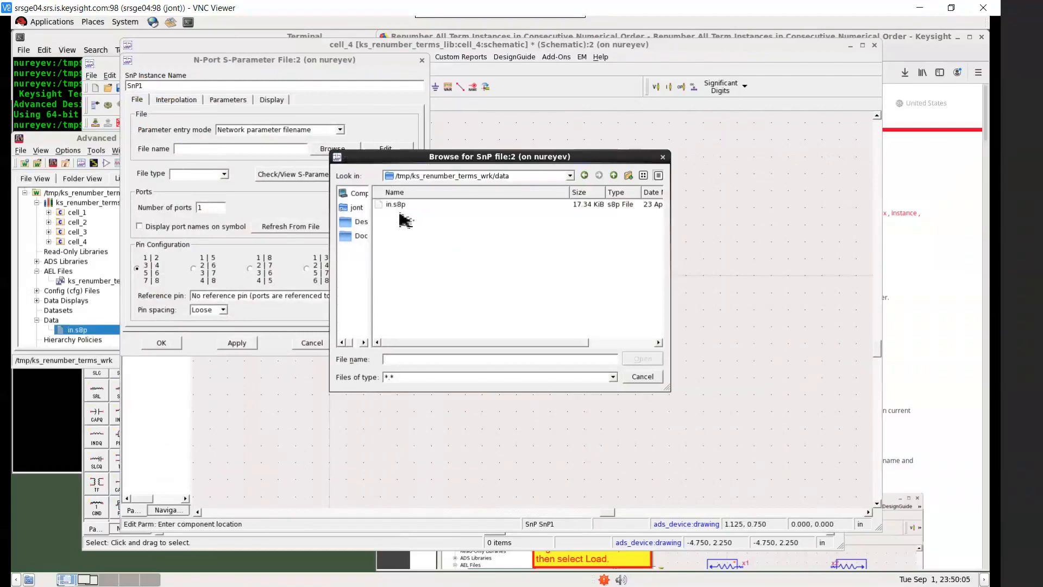
click(400, 207)
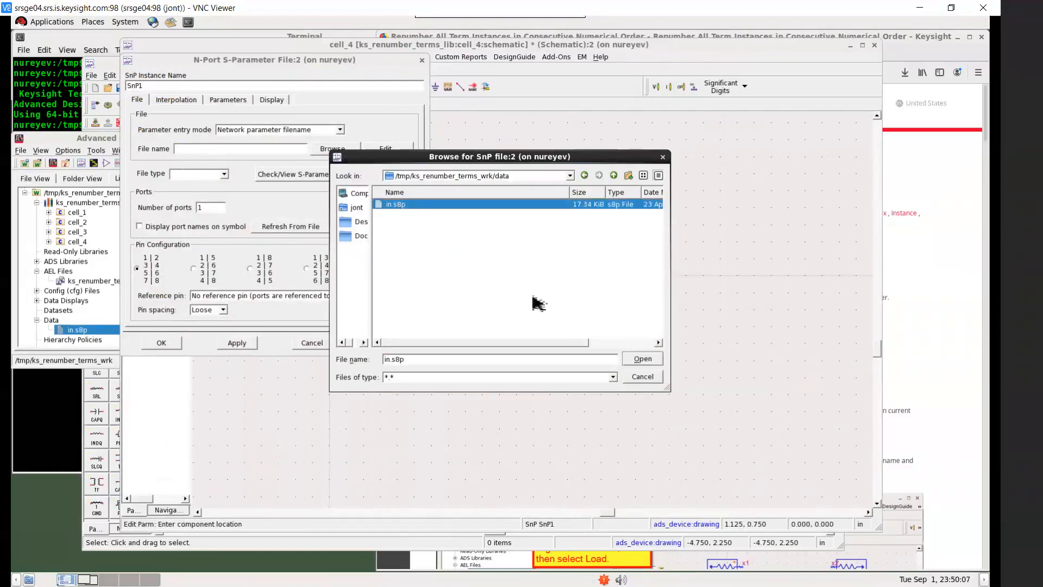
click(644, 359)
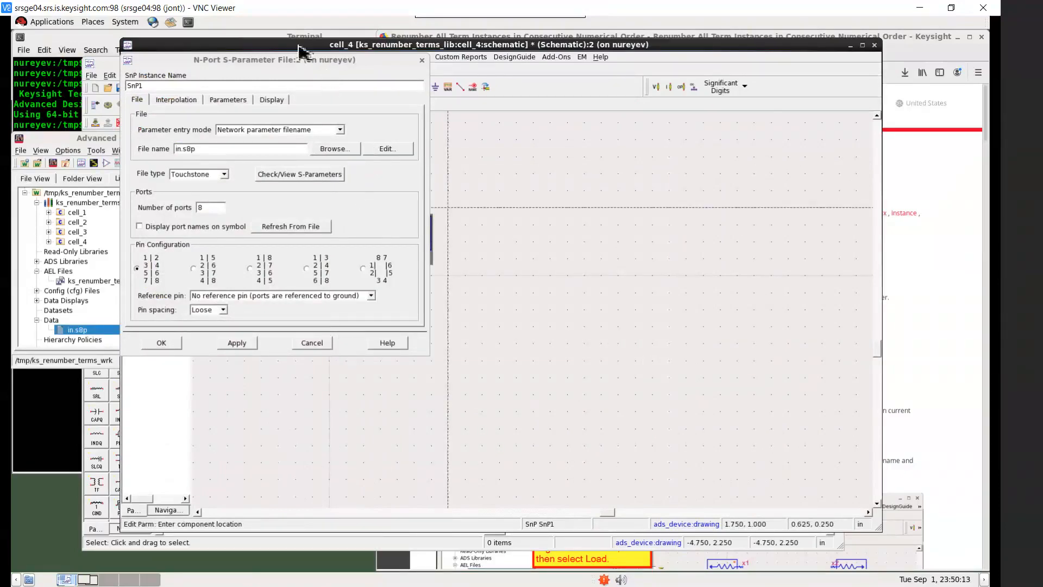
- Display the File parameter of the SnP component on the schematic and apply the component's settings
drag(320, 73, 273, 191)
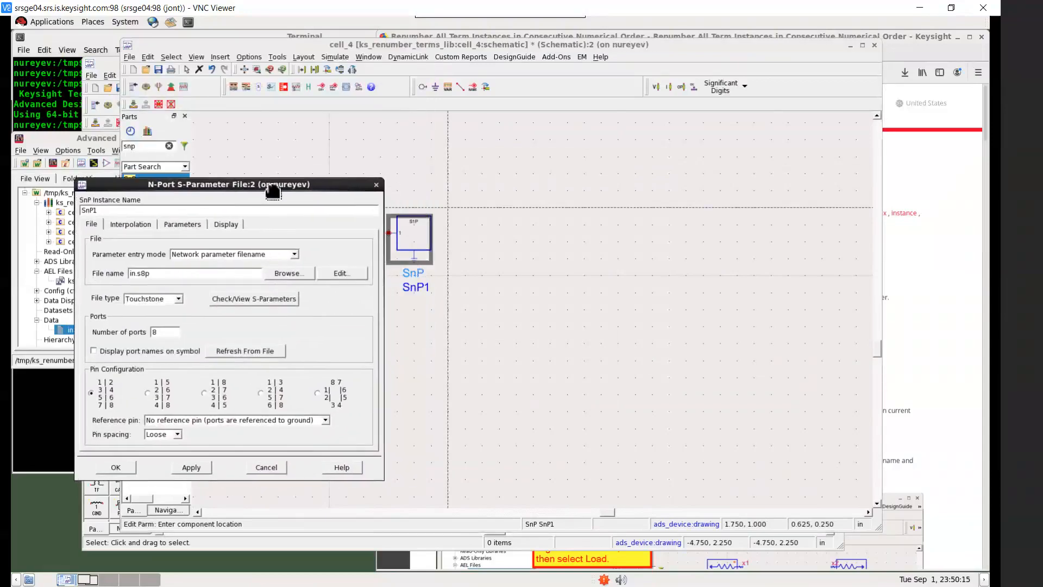
click(228, 228)
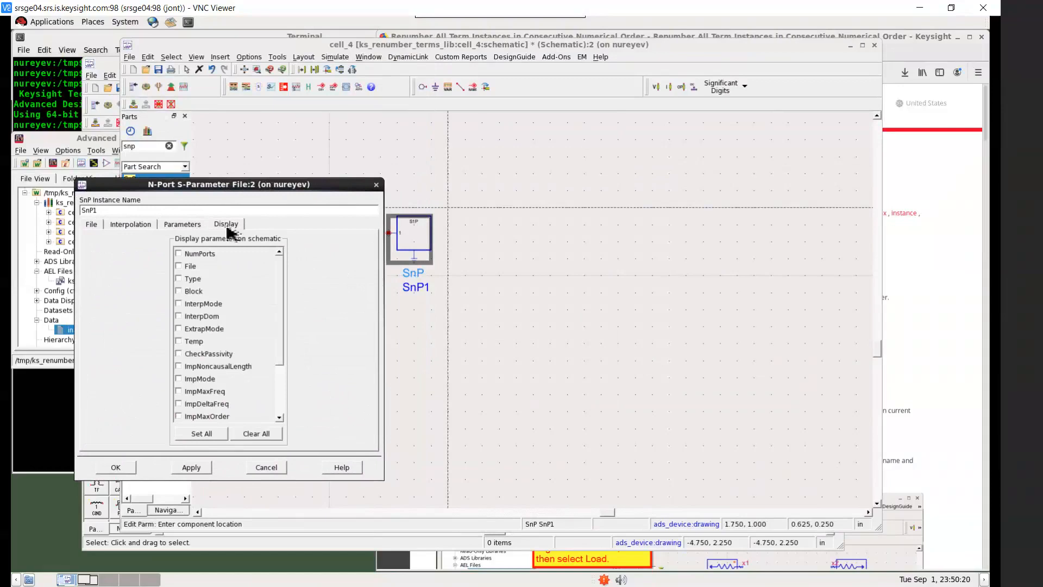
click(177, 266)
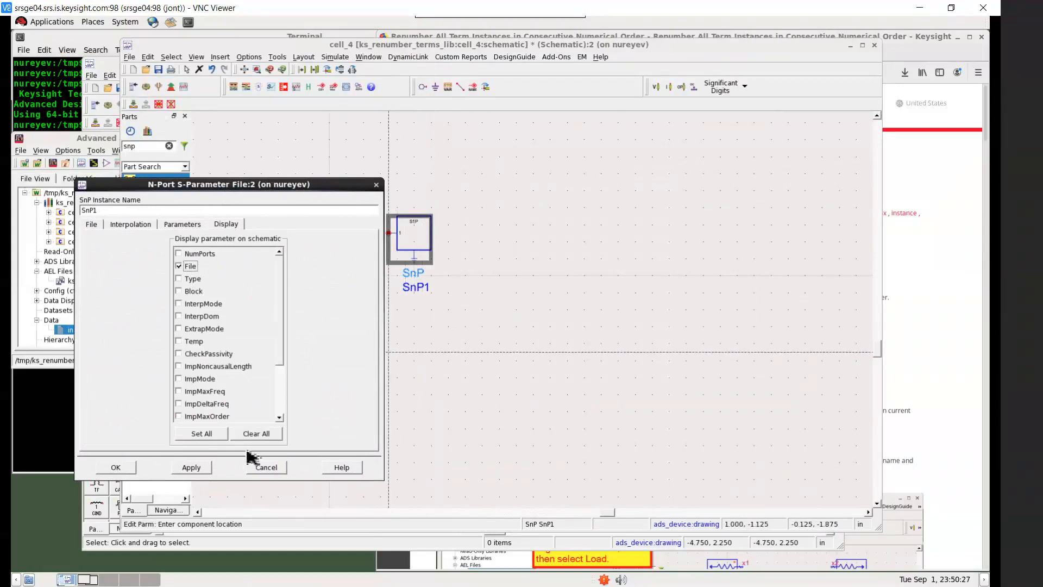
click(206, 473)
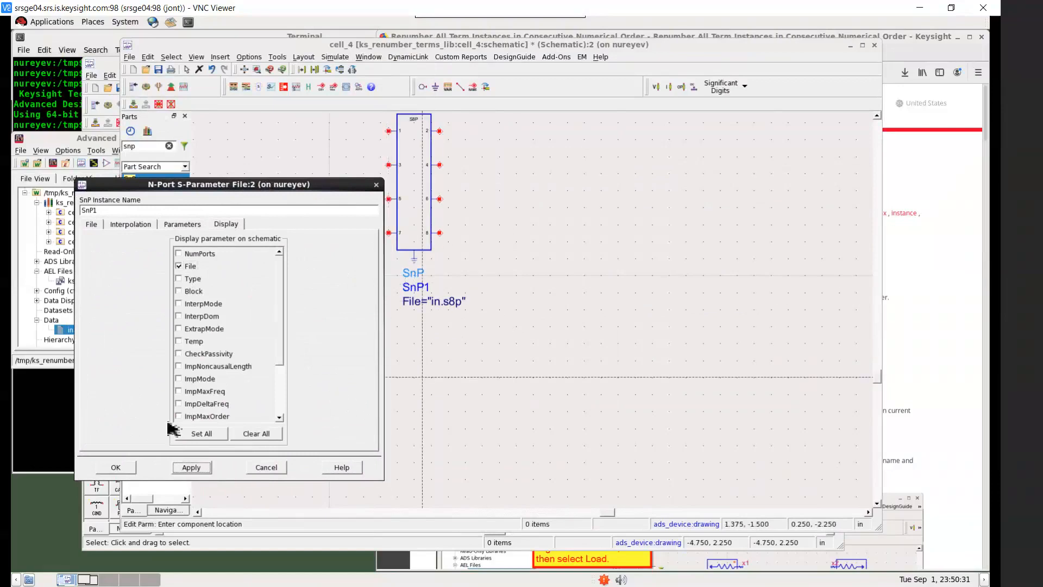
click(119, 467)
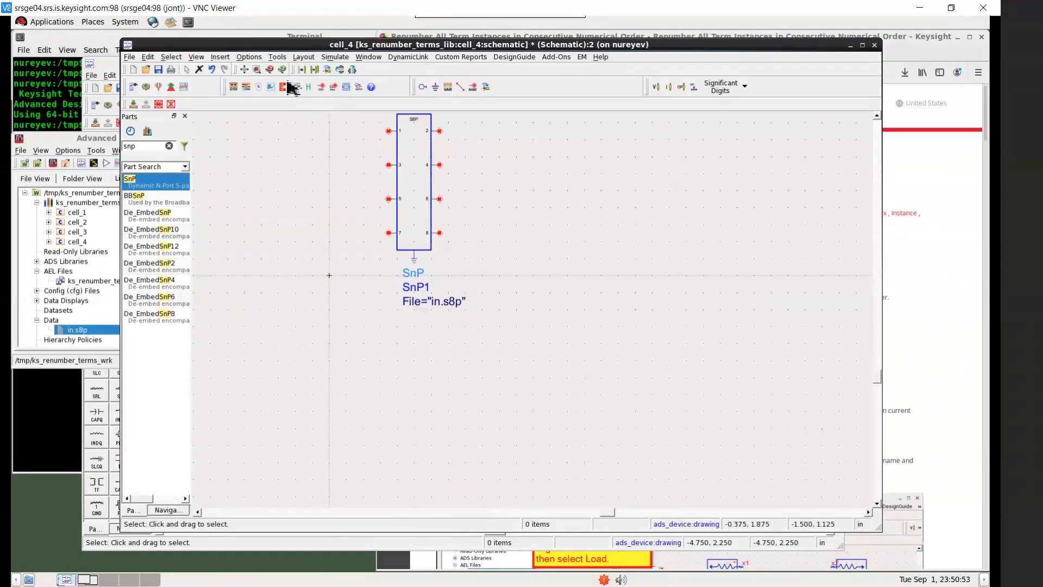
- Prepare the SnP component for single-ended simulations with the SnP utilities
click(277, 57)
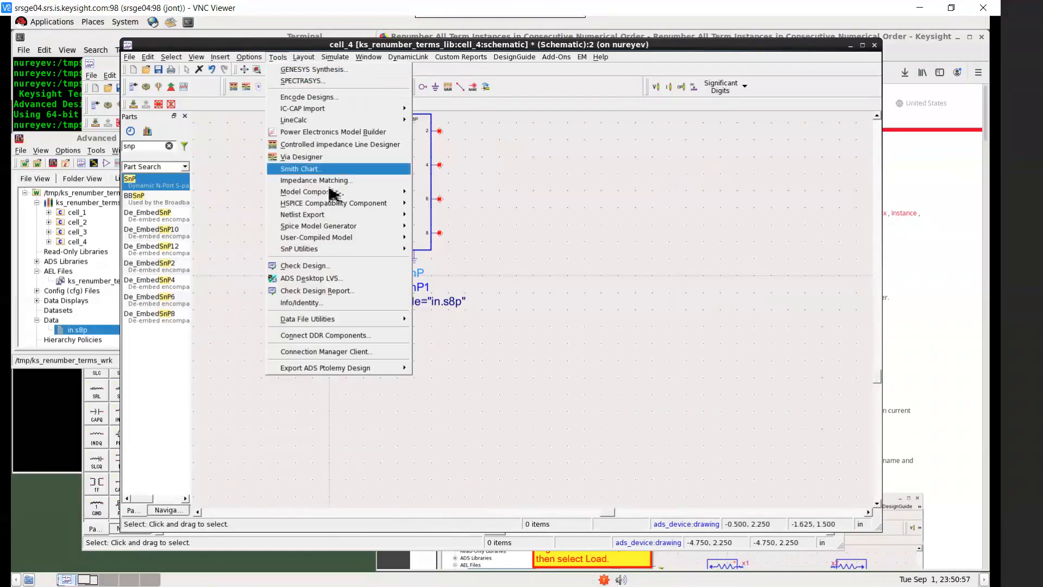
mouse_move(373, 251)
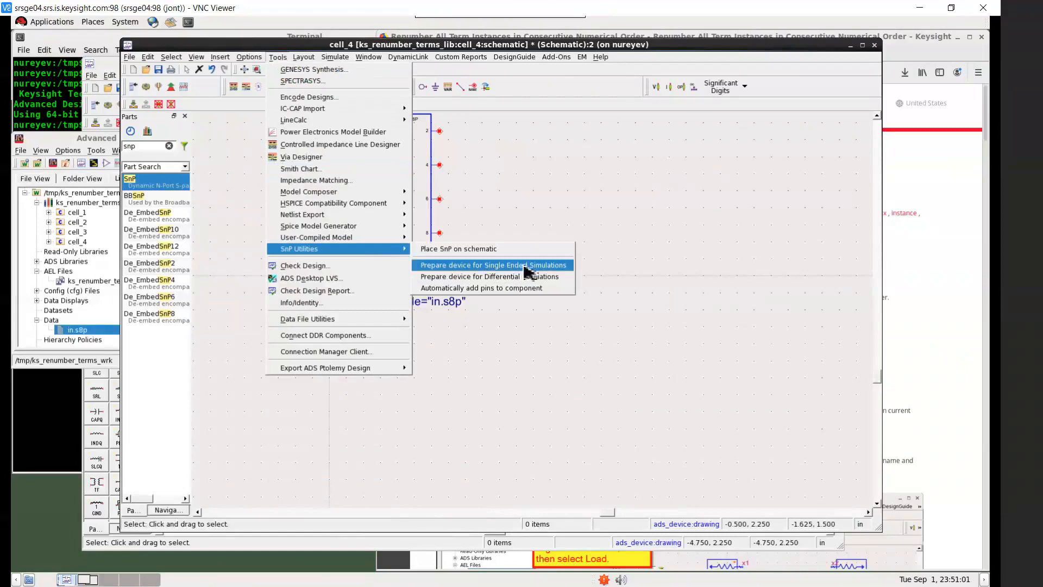
click(560, 267)
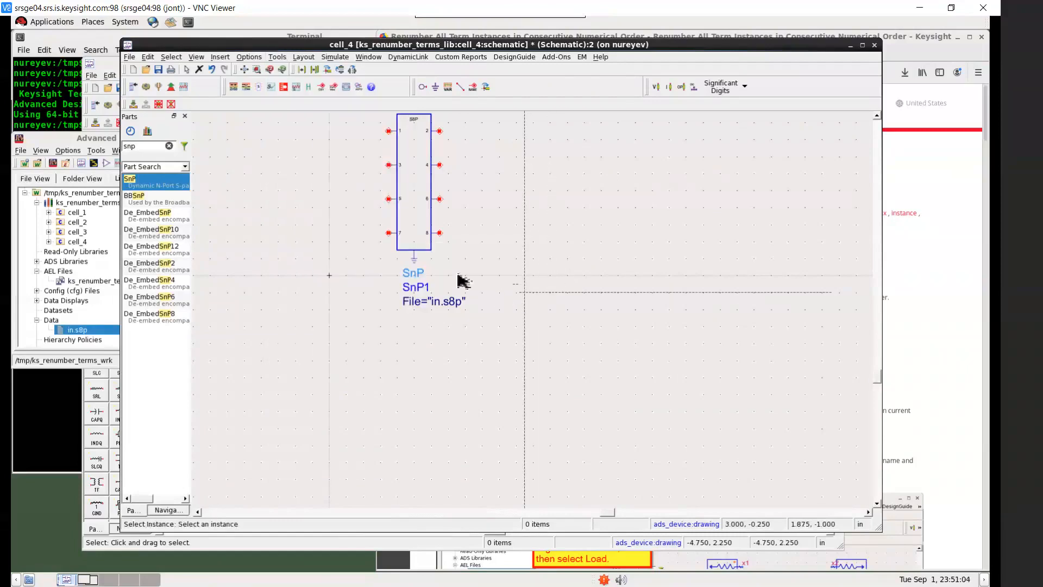
click(419, 226)
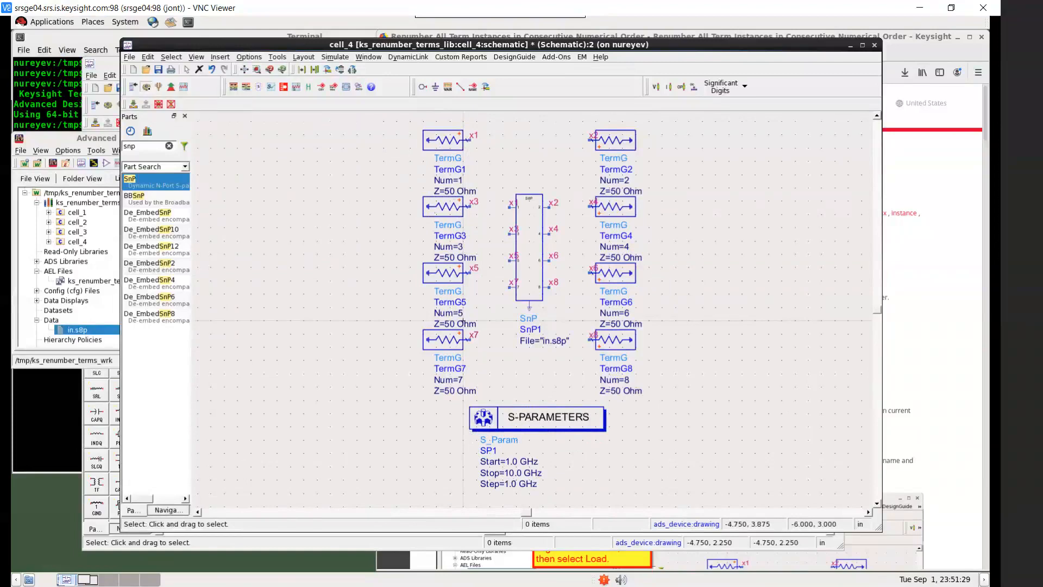
- Simulate the cell_4 schematic, then close the resulting data display and the simulation status window
click(149, 90)
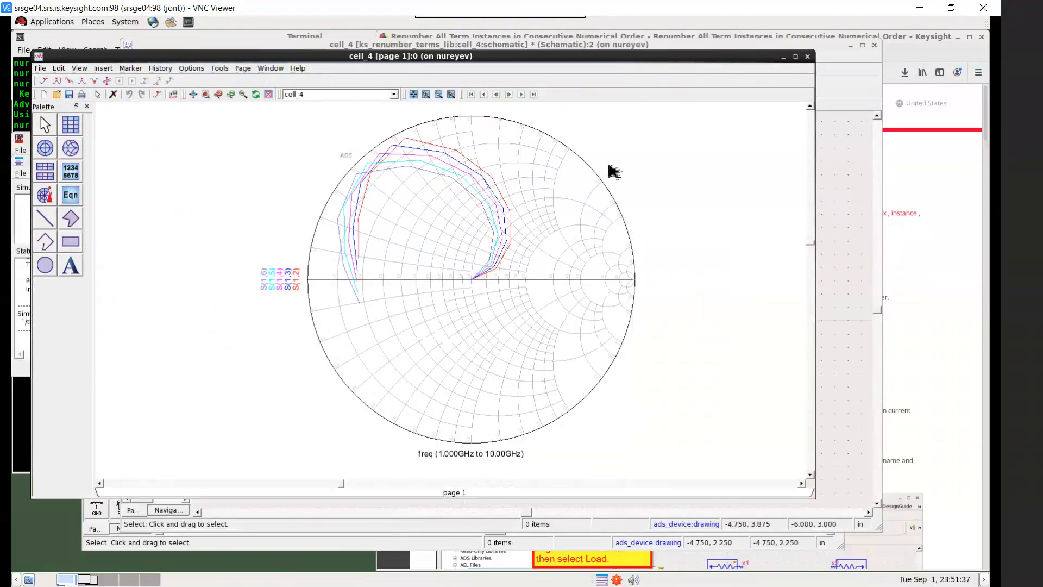
click(809, 57)
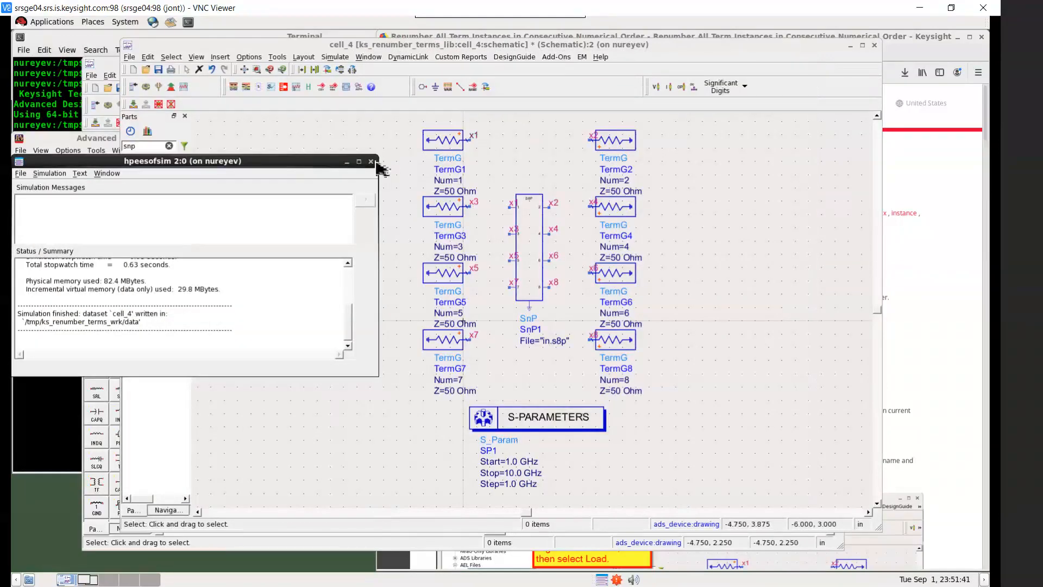
click(372, 162)
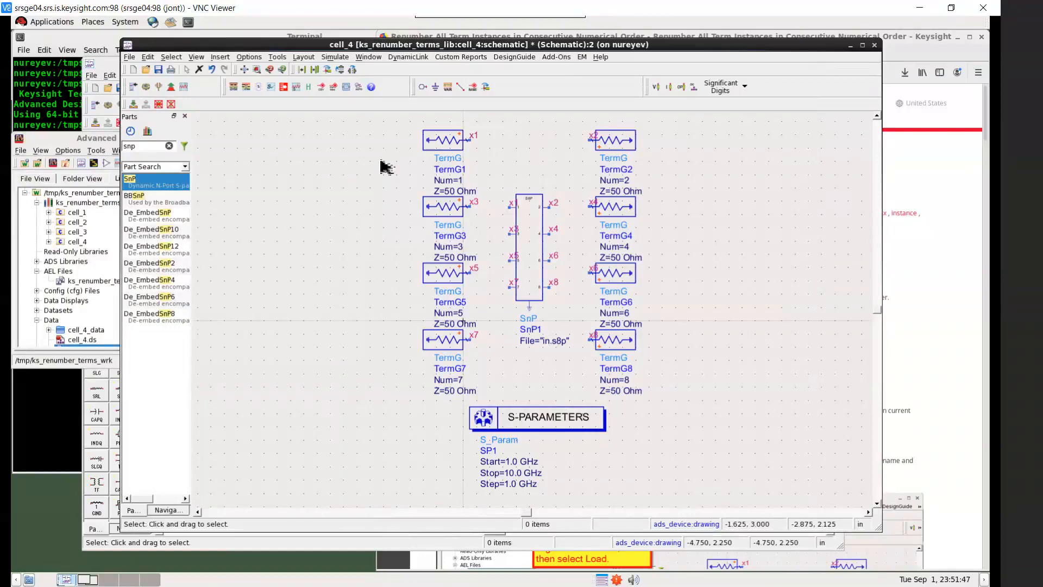
- Delete the terminations TermG3, TermG6 and TermG7 from the cell_4 schematic
click(454, 205)
key(Delete)
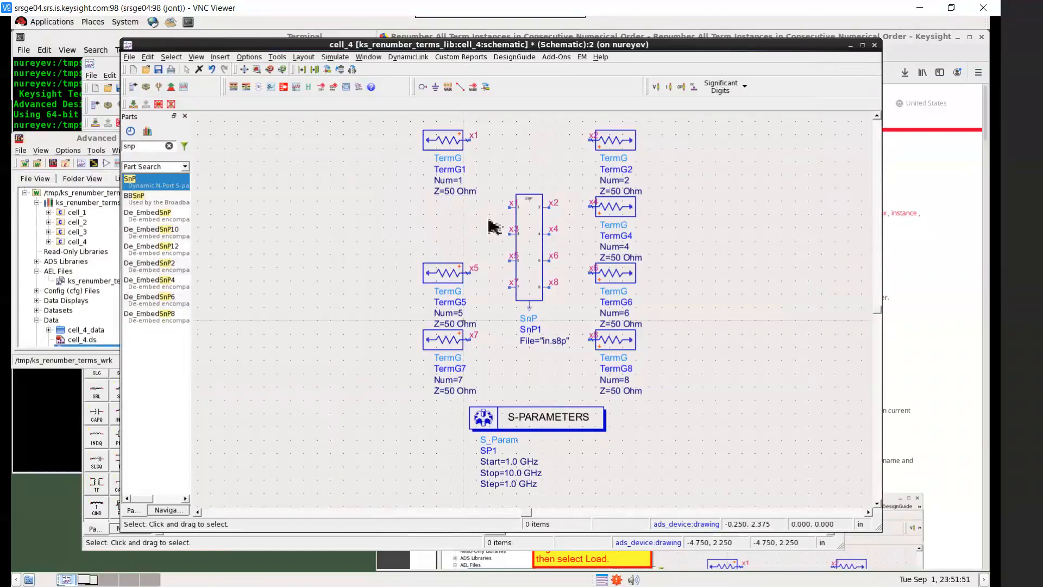
click(623, 282)
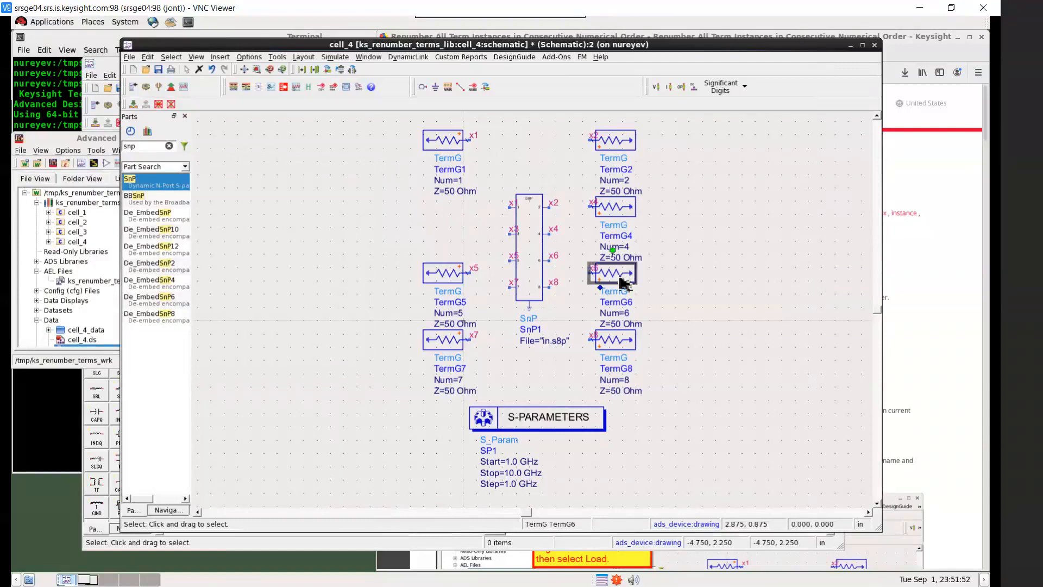
key(Delete)
click(446, 345)
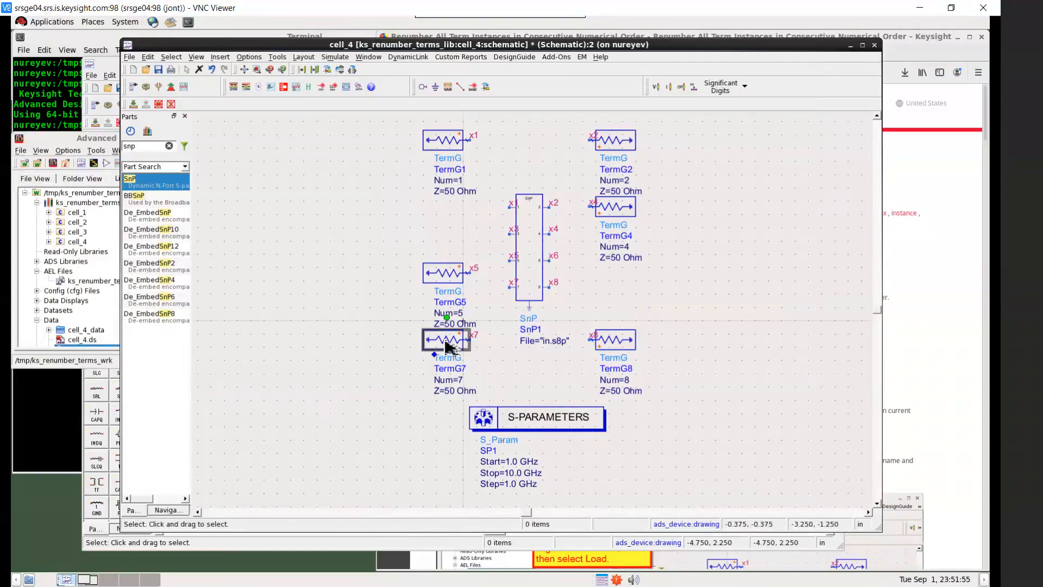
key(Delete)
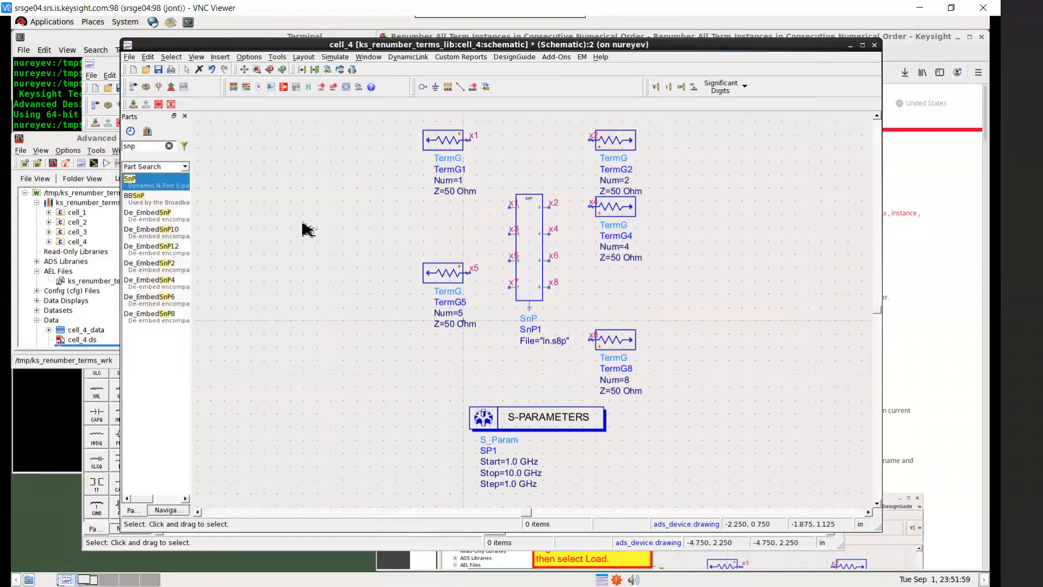
- Simulate the cell_4 schematic with the remaining terminations and close the simulation status window
click(147, 87)
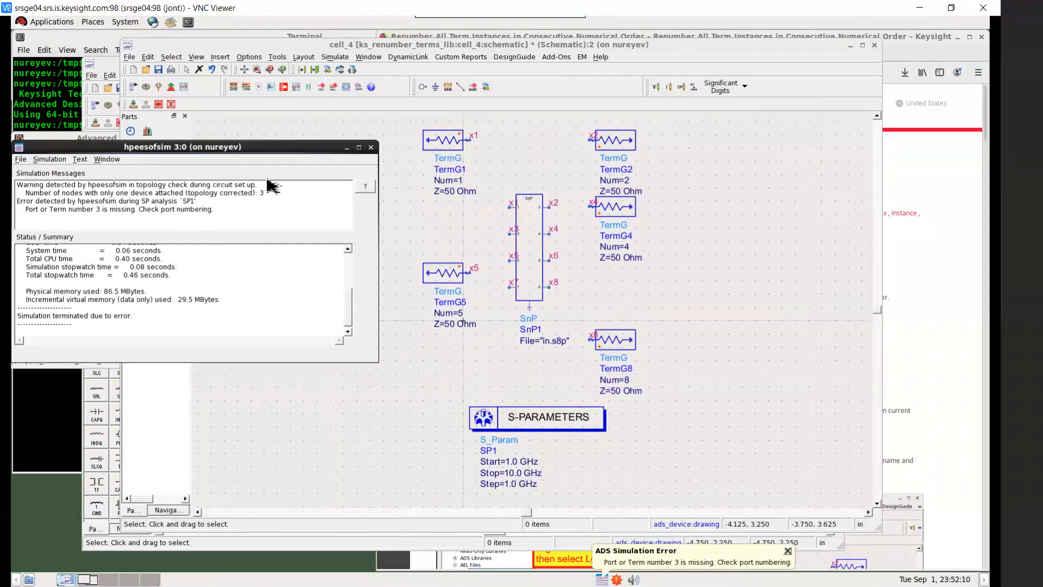
click(370, 149)
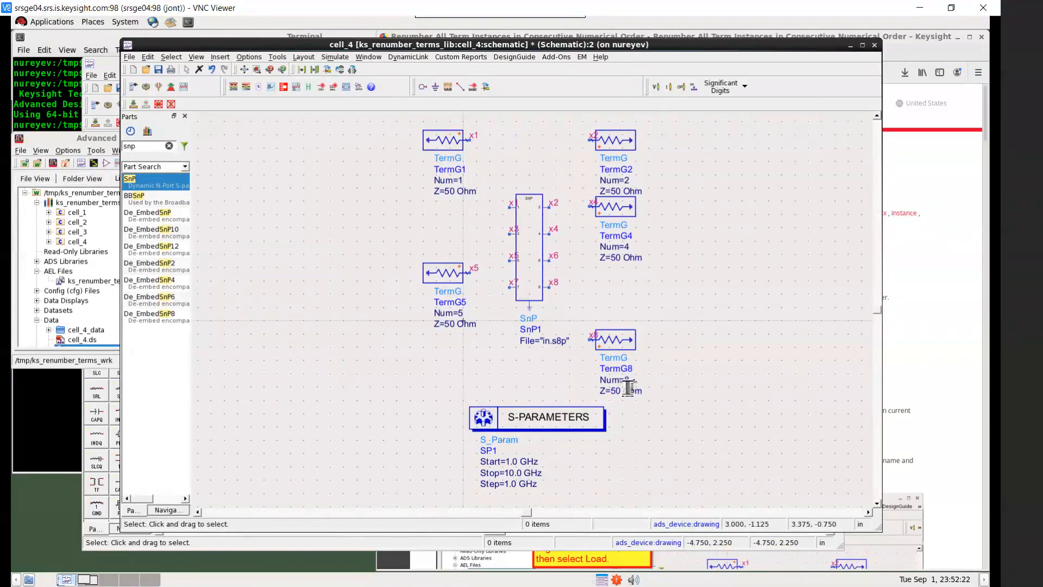
- Make cell_4 the current schematic and load ks_renumber_terms.ael from the workspace's AEL files to renumber its terminations consecutively
click(97, 139)
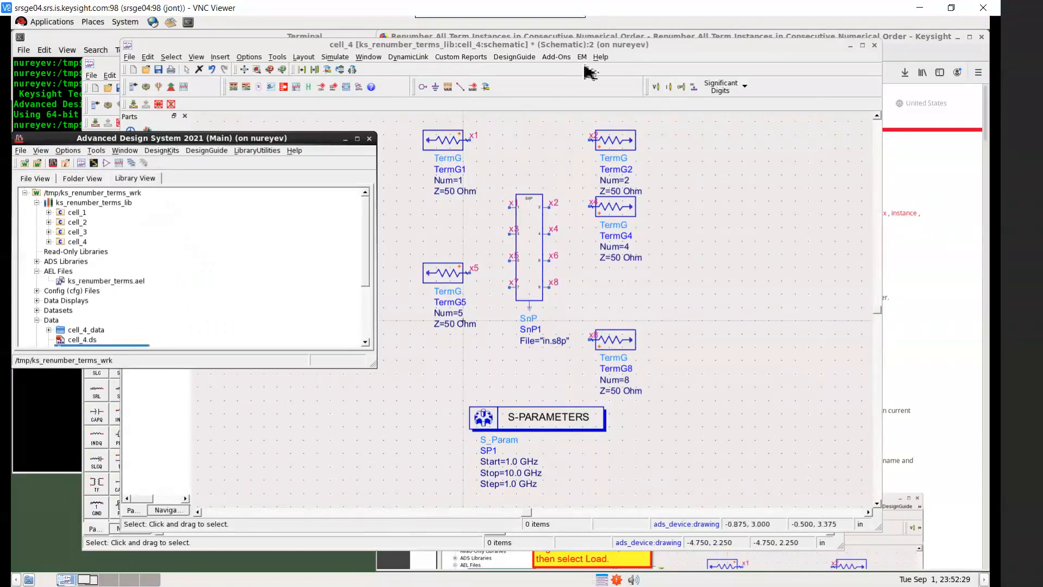
click(624, 45)
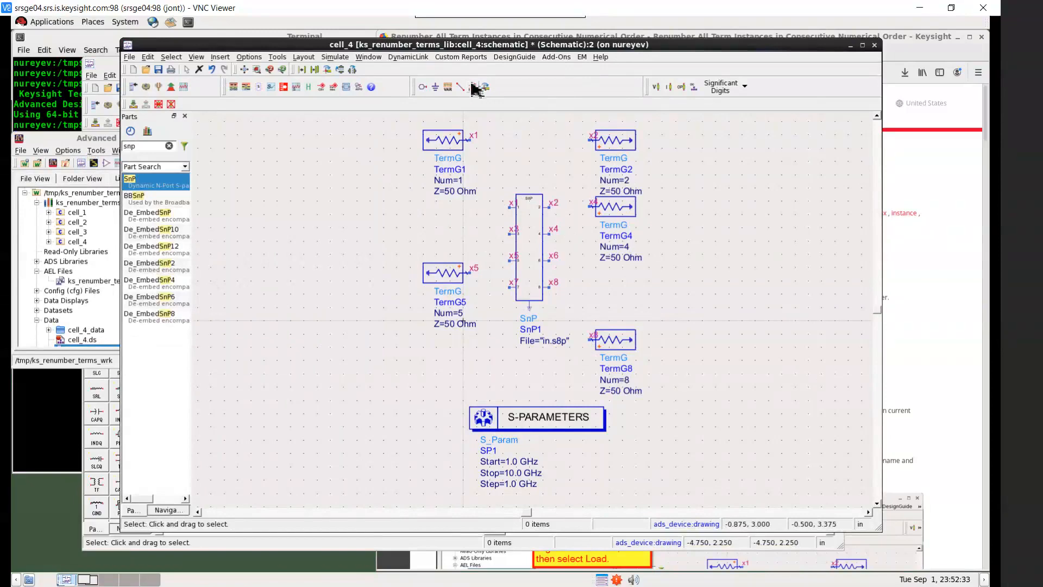
click(100, 142)
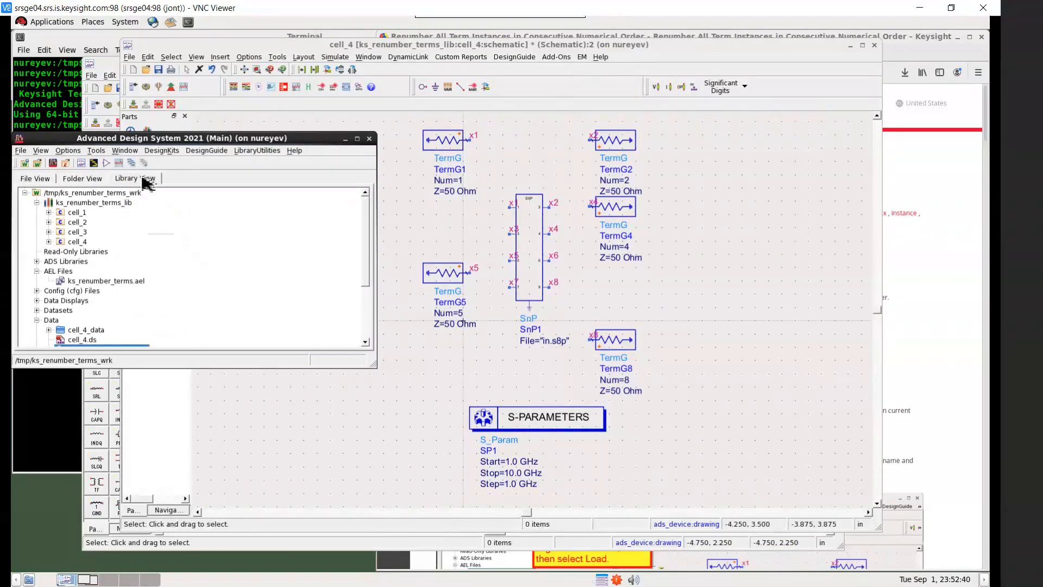
click(93, 281)
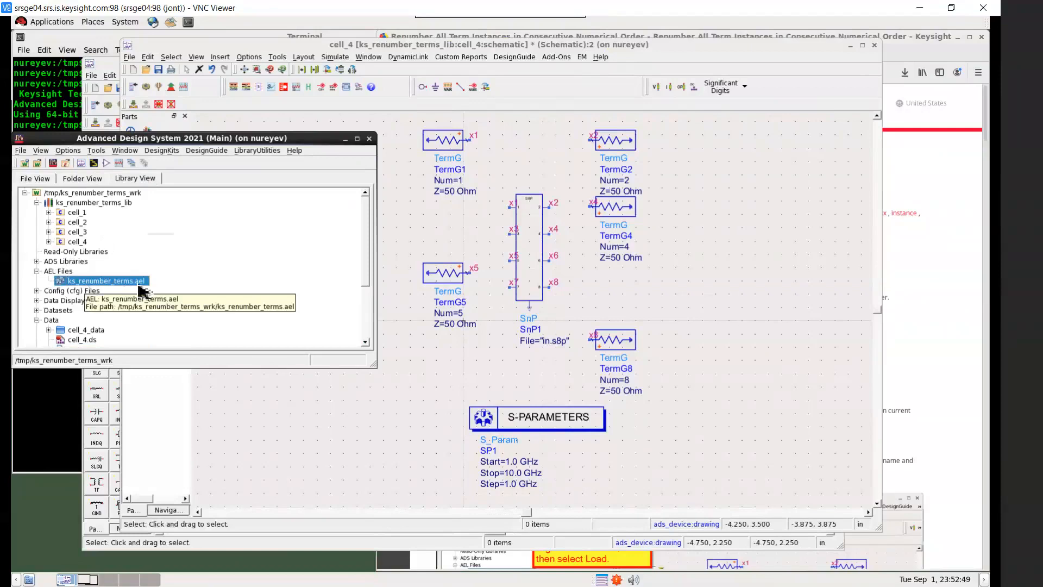
right_click(142, 290)
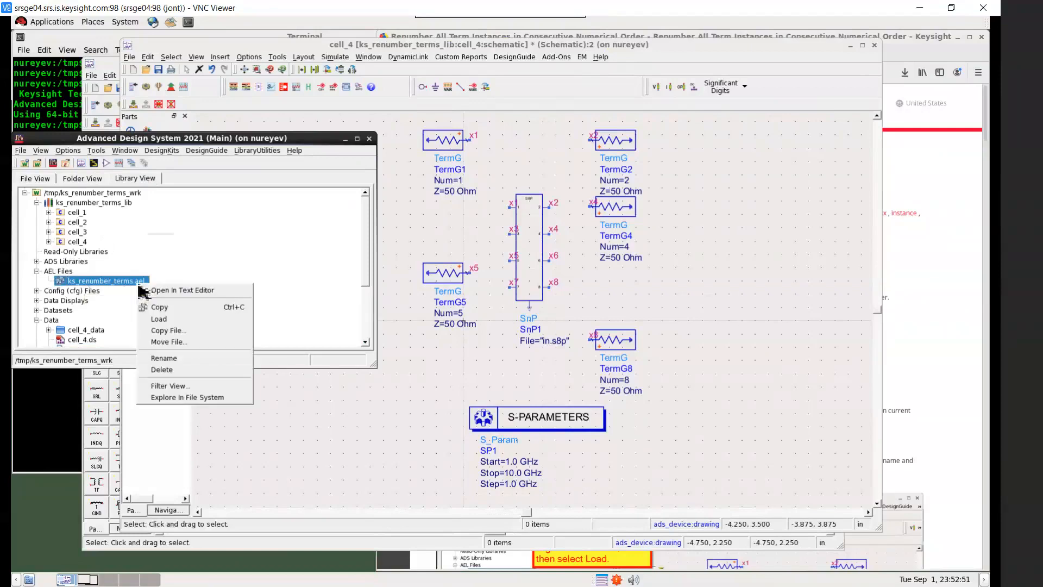
click(191, 320)
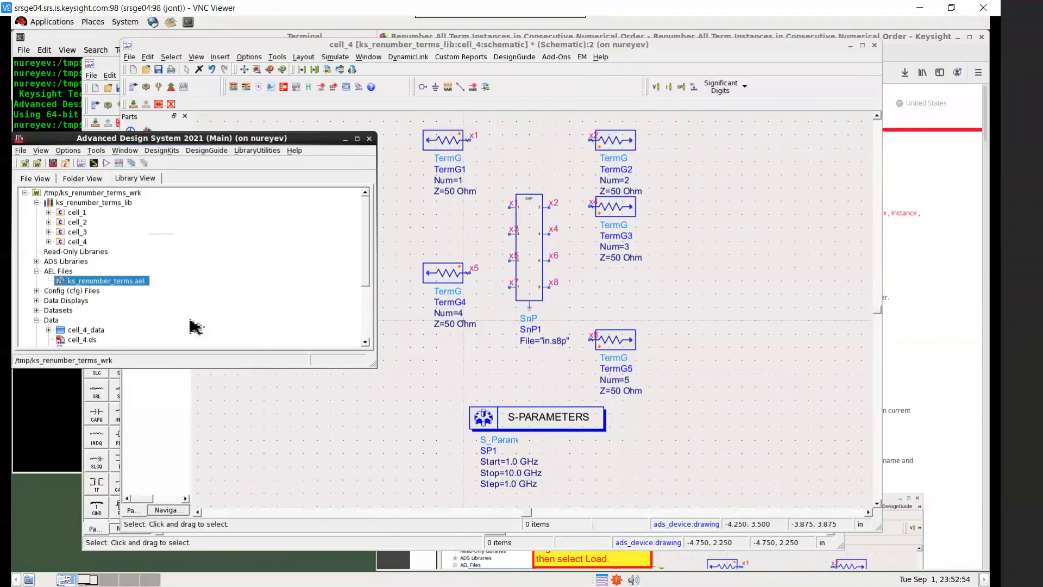
- Simulate the renumbered cell_4 schematic, then close the resulting data display and the simulation status window
click(715, 288)
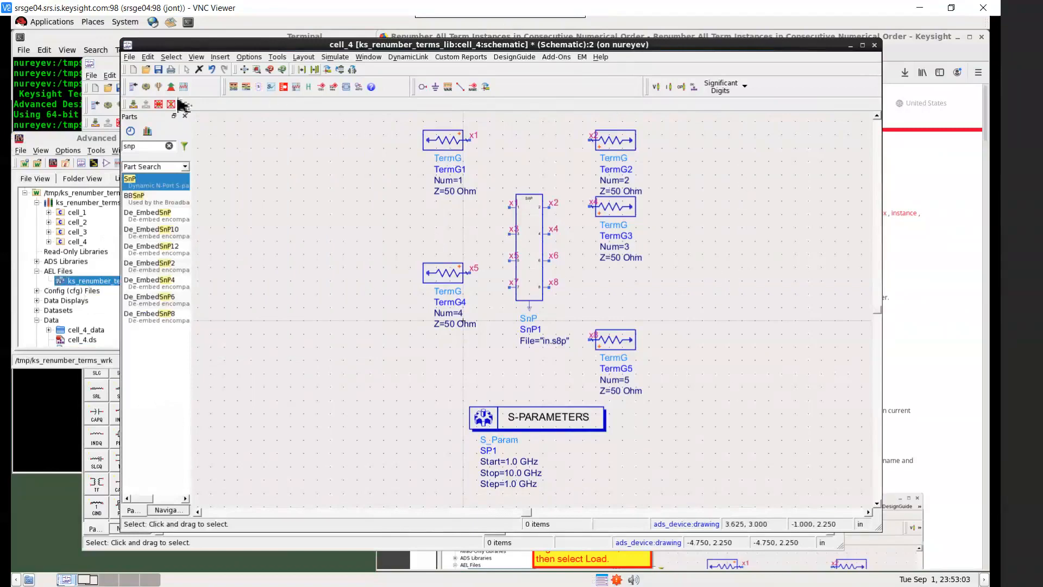
click(147, 88)
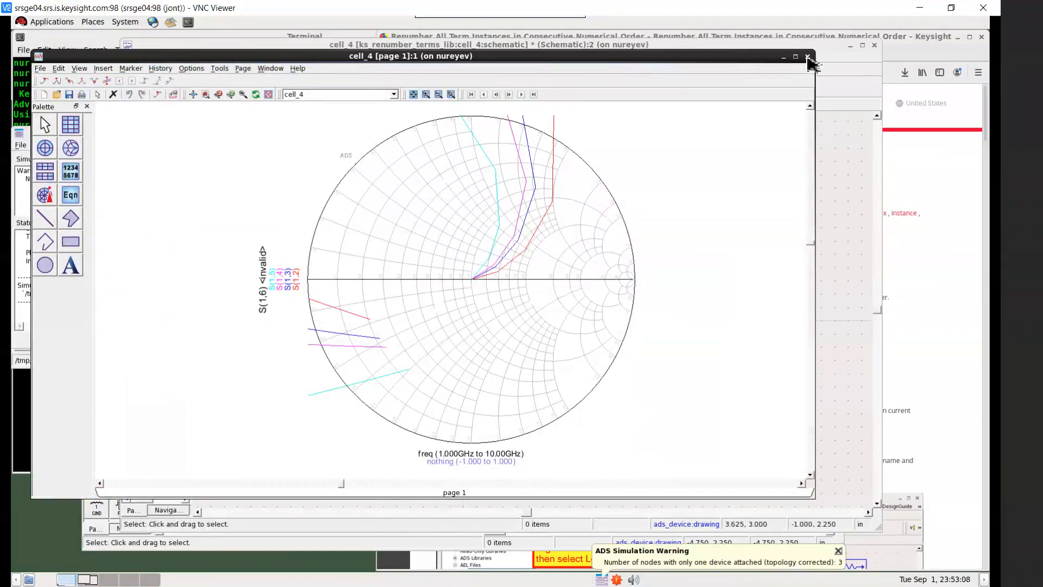
click(808, 57)
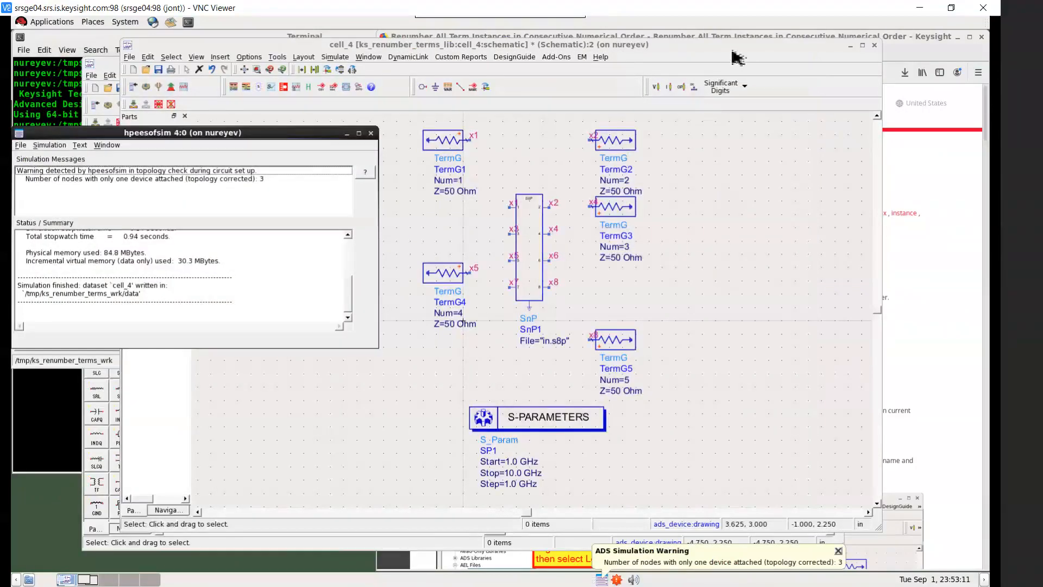
click(738, 58)
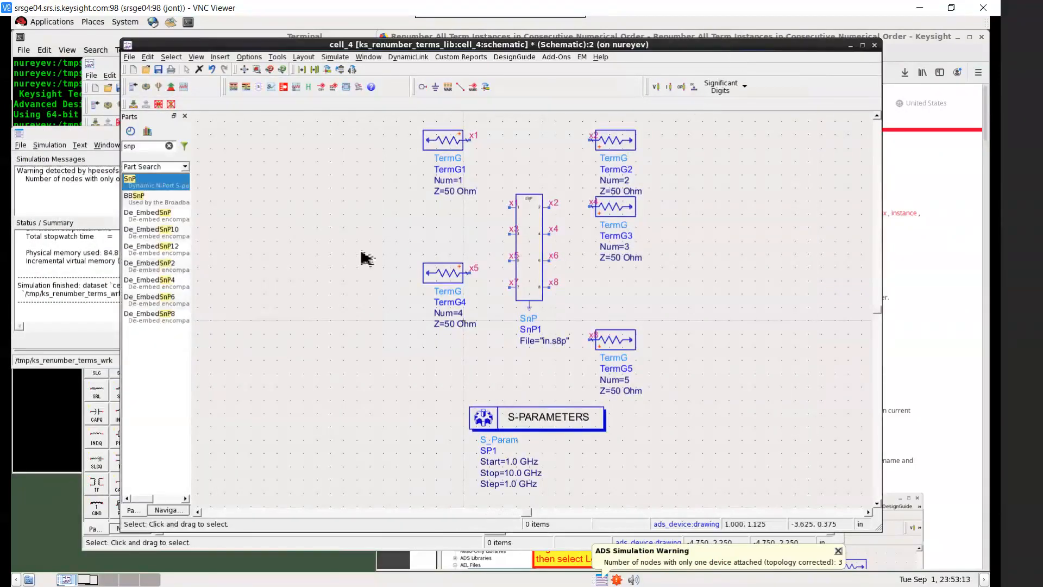
click(105, 137)
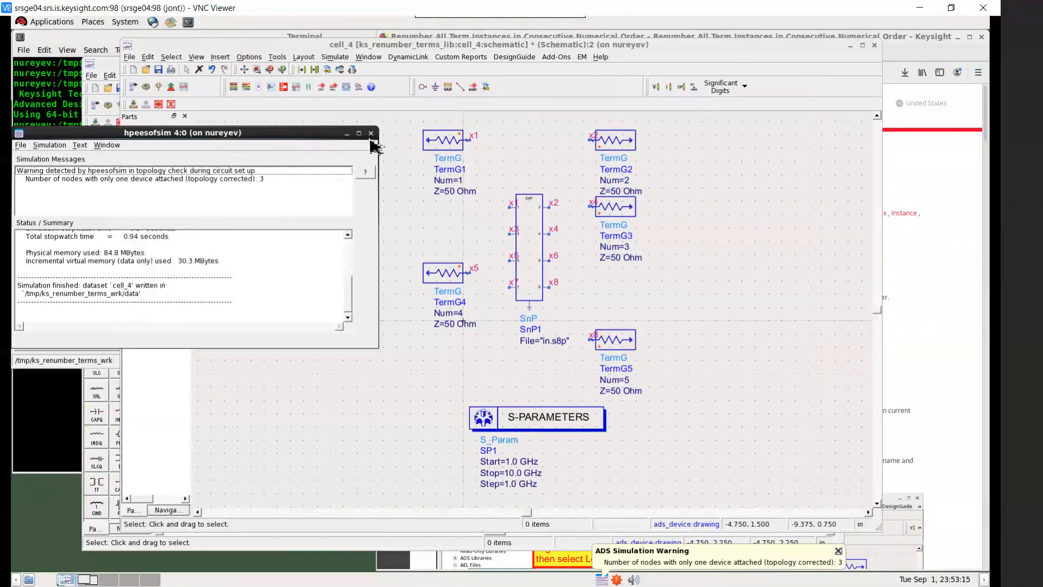
click(371, 133)
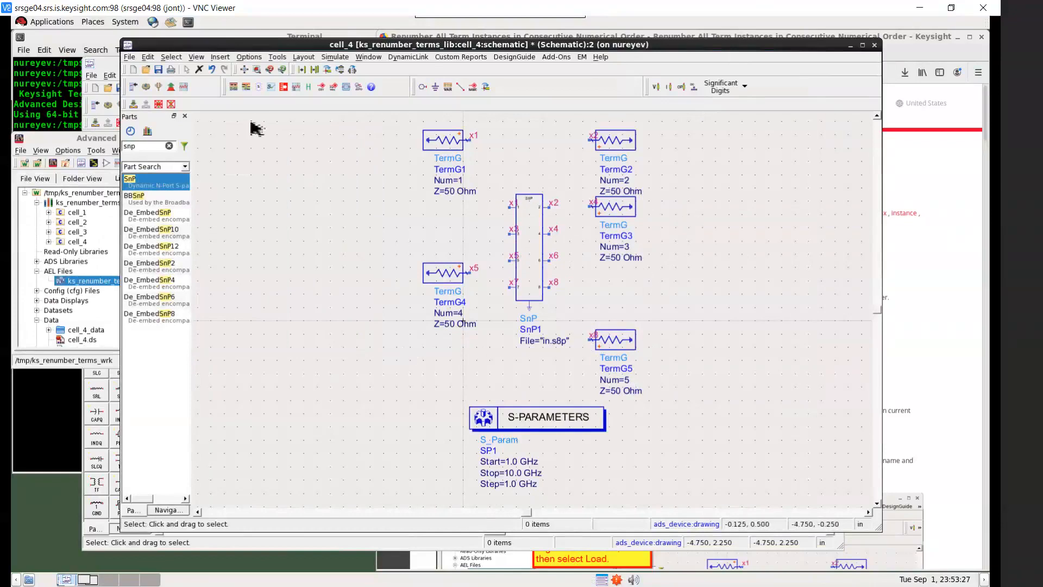
- Undo the termination renumbering, rerun the simulation on cell_4, and close its status window
click(213, 71)
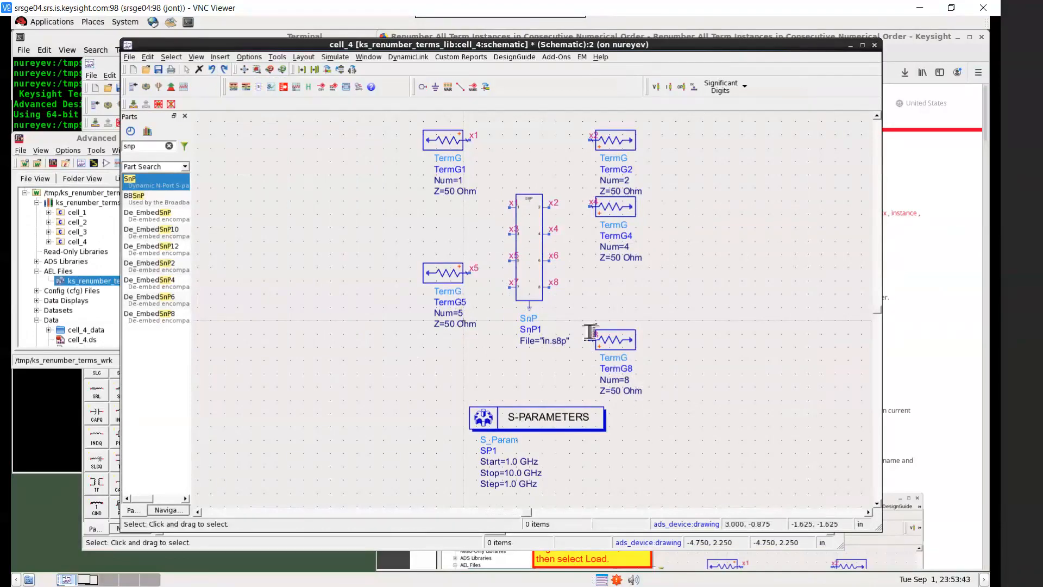
click(150, 89)
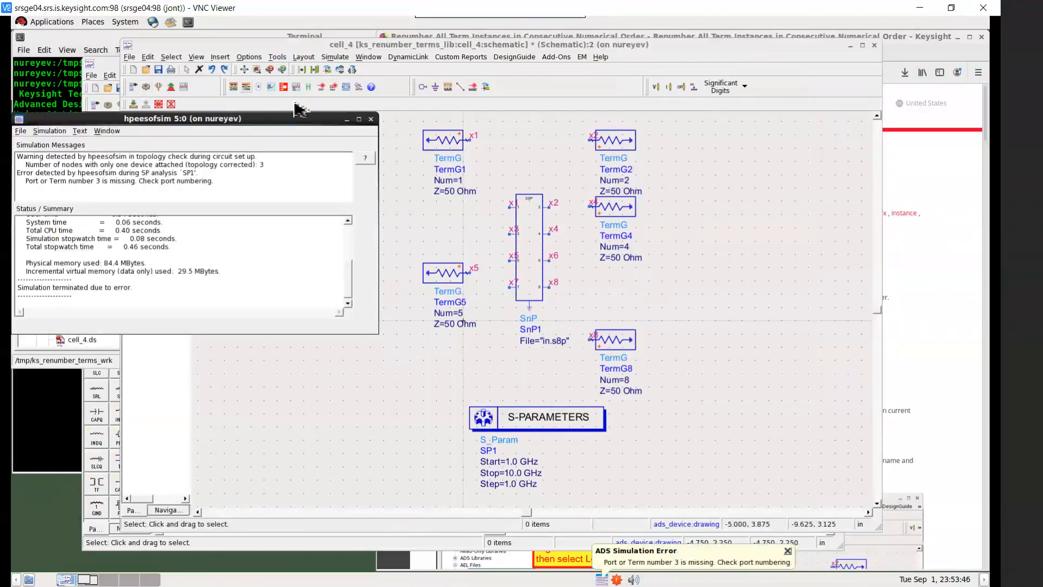
click(370, 120)
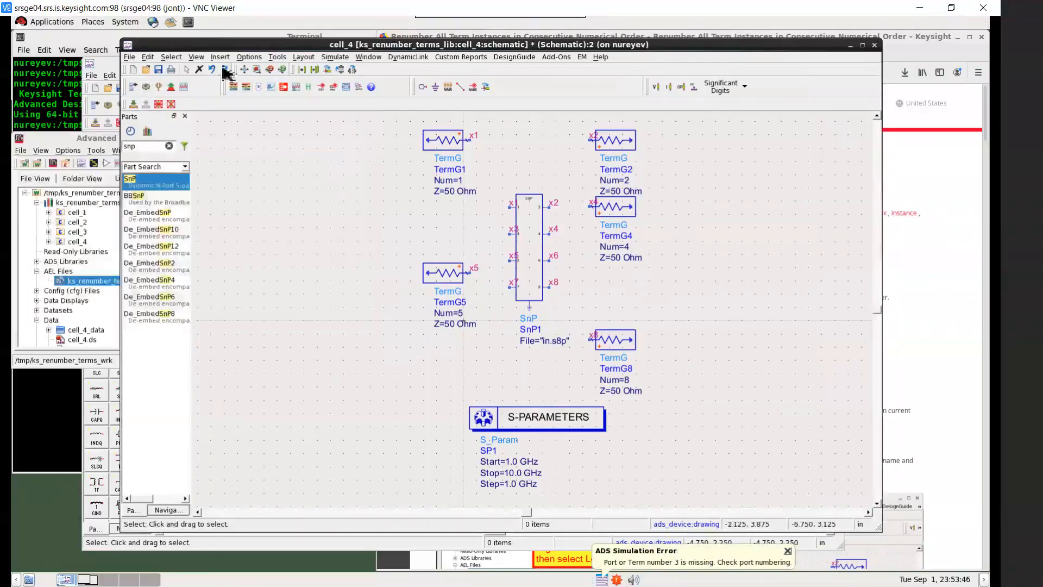
- Redo the termination renumbering, simulate cell_4 again, and close the data display and status window
click(224, 69)
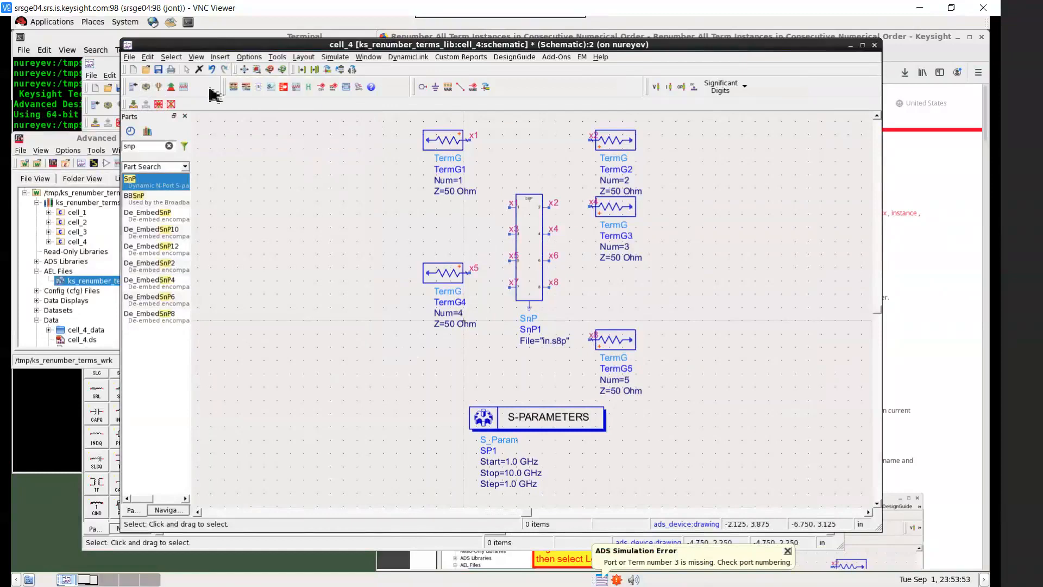
click(147, 88)
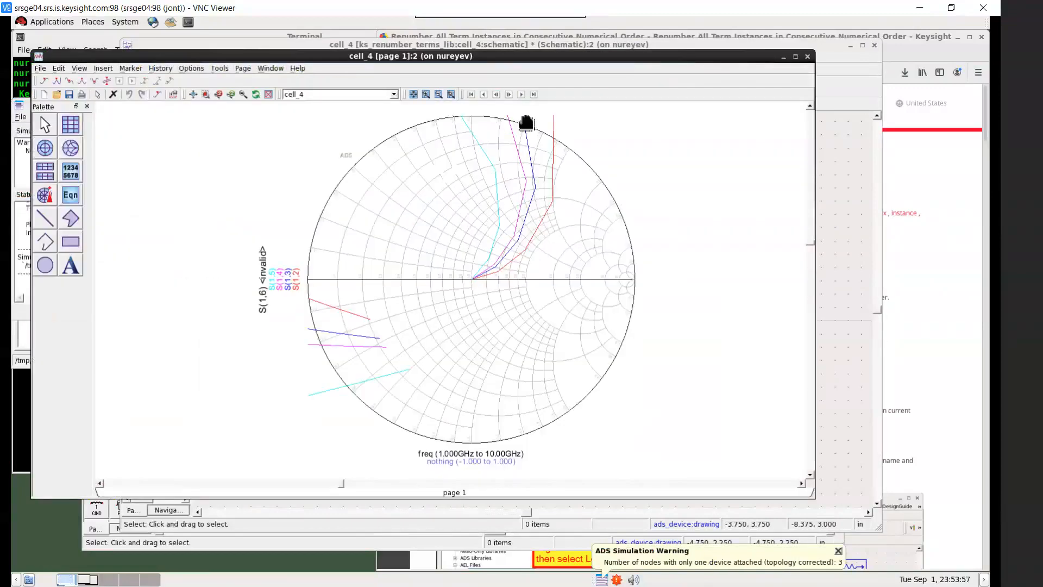
click(807, 57)
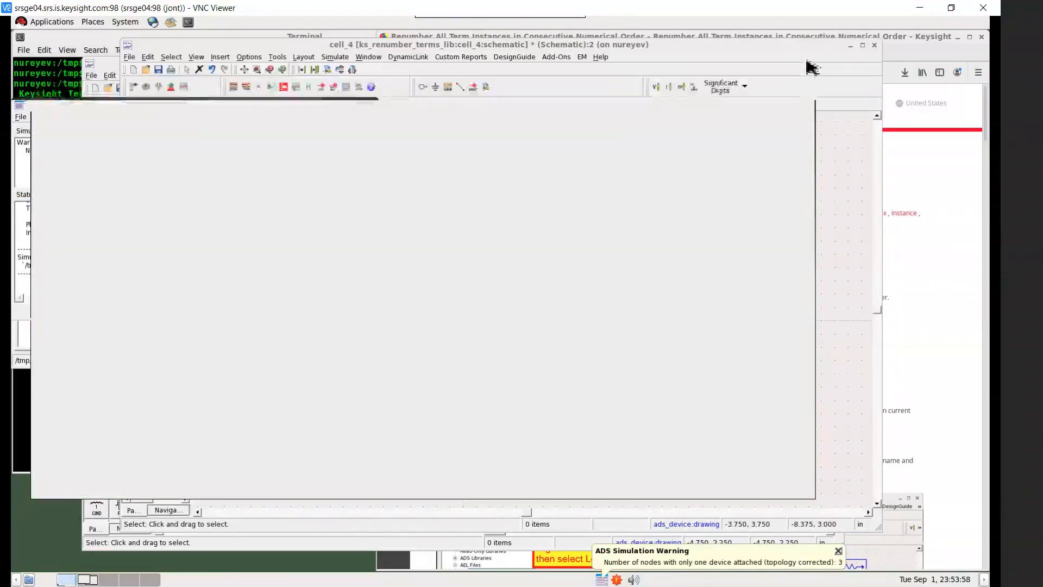
click(371, 105)
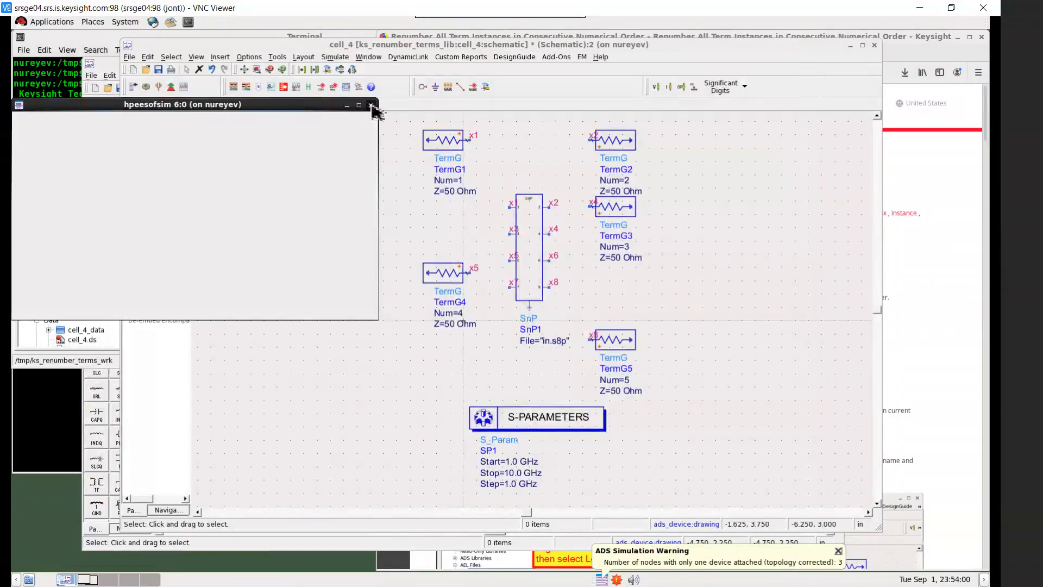
- Check the Keysight support article on renumbering Term instances in the browser, then return to the ADS main window
click(76, 142)
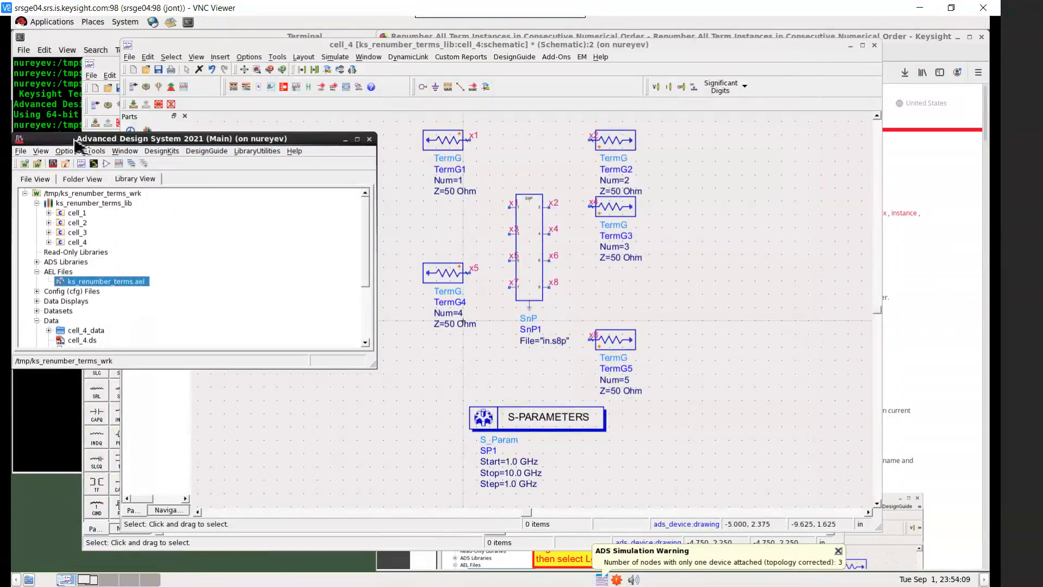
click(937, 179)
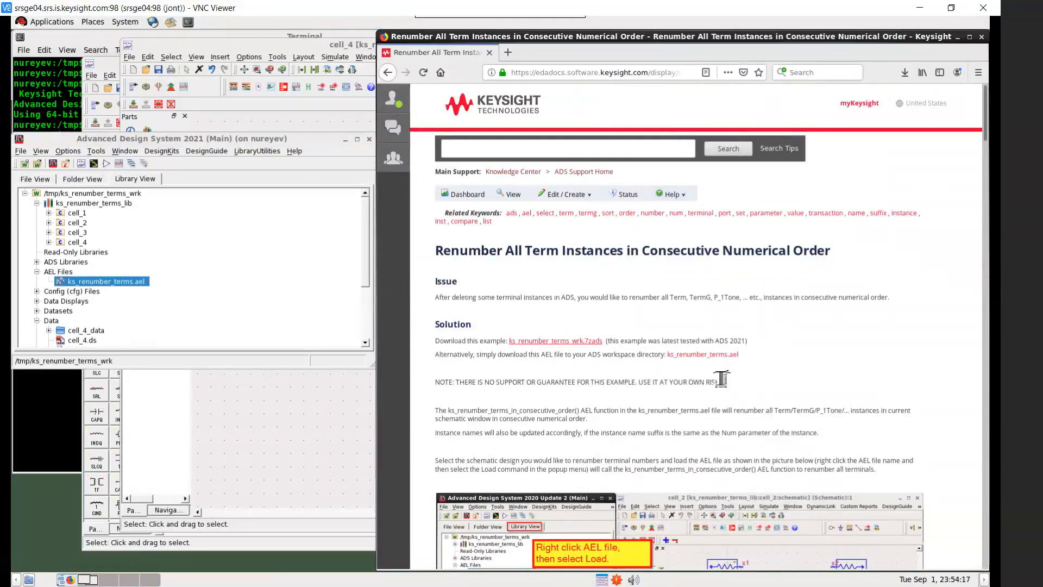
click(269, 245)
click(237, 213)
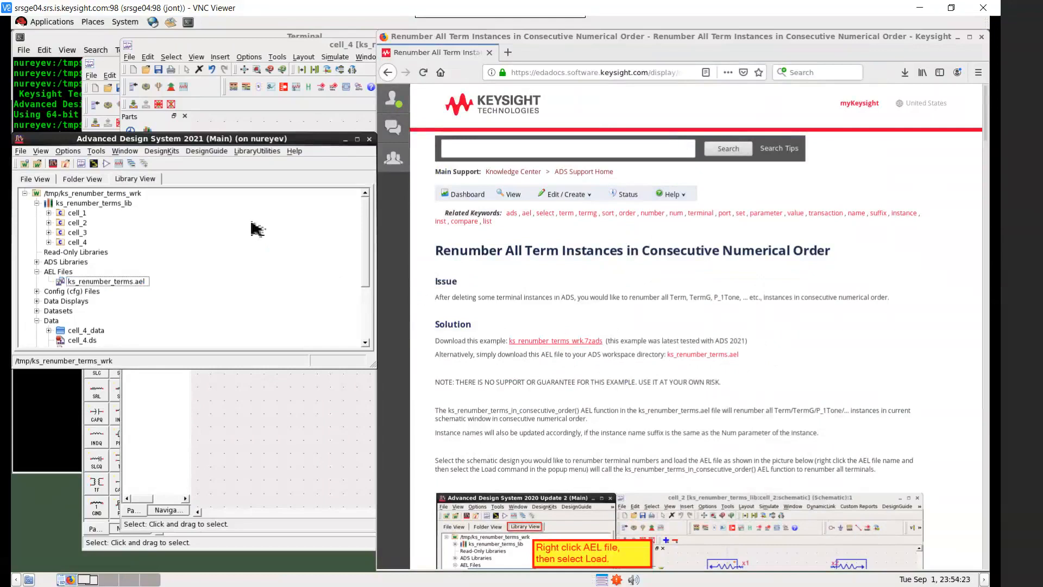
- Bring the cell_4 schematic forward as the current design and load ks_renumber_terms.ael on it once more
click(317, 49)
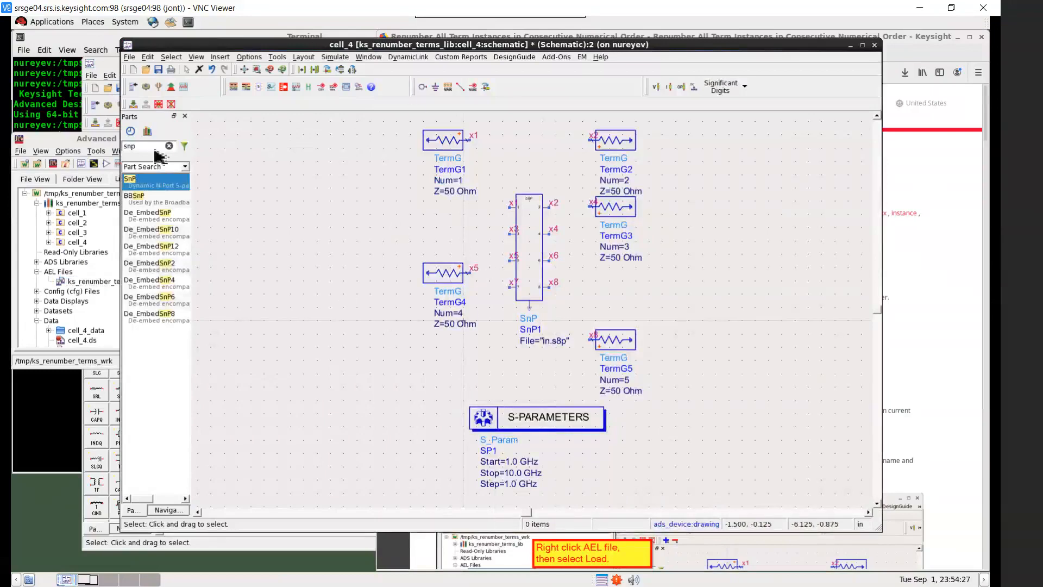
click(100, 141)
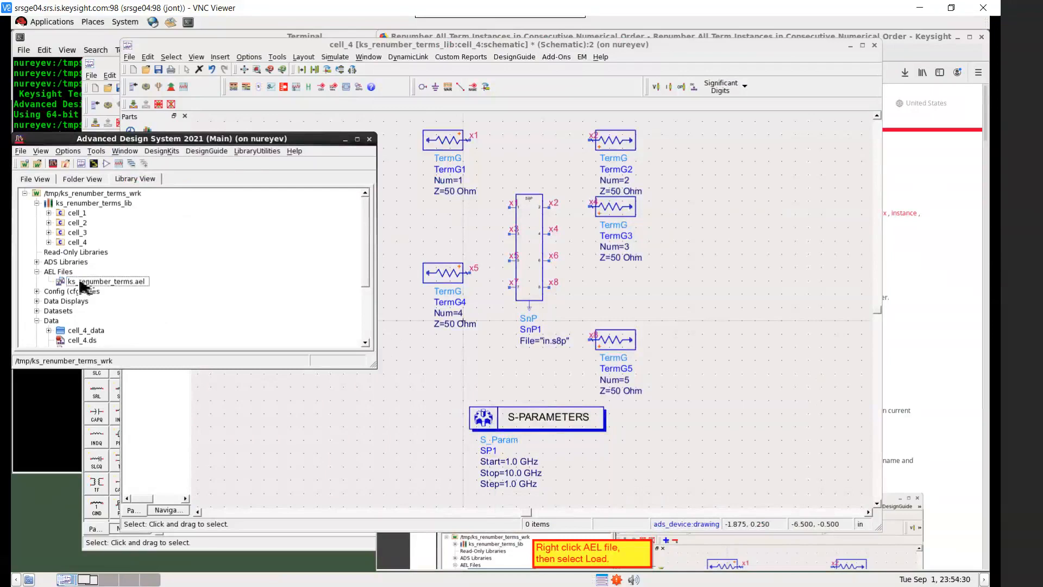
click(102, 283)
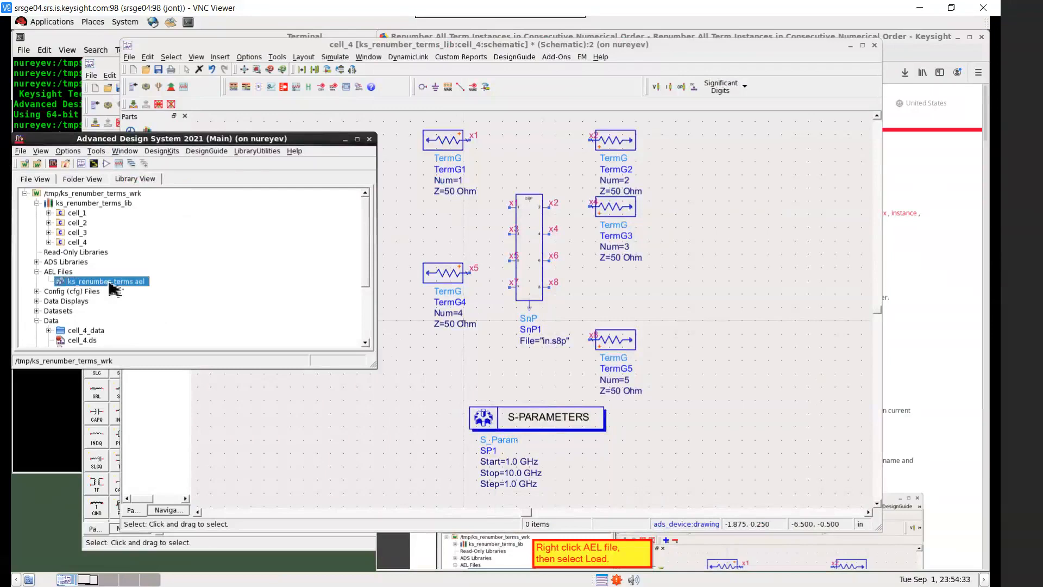
right_click(145, 286)
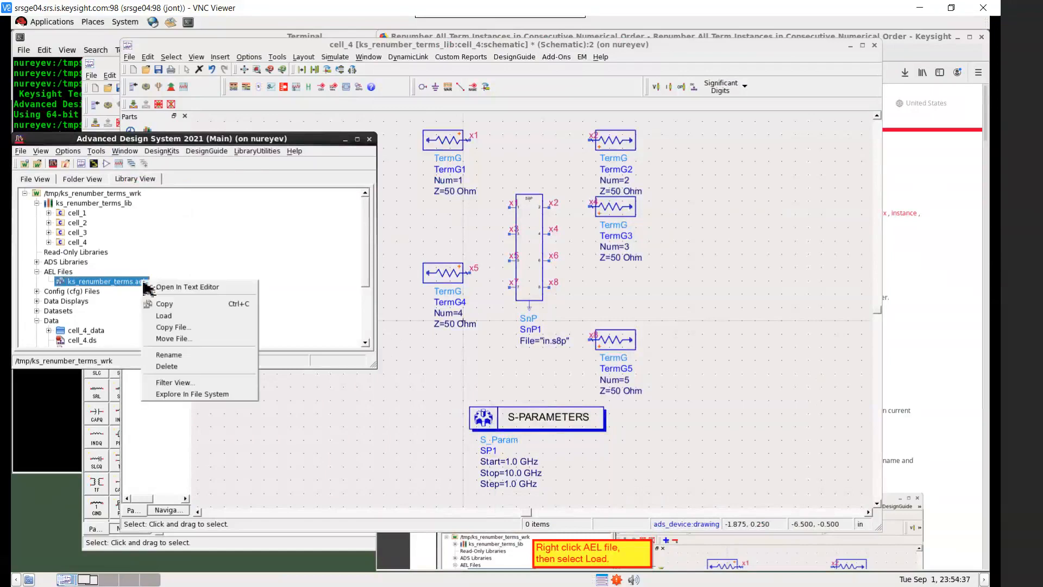
click(170, 318)
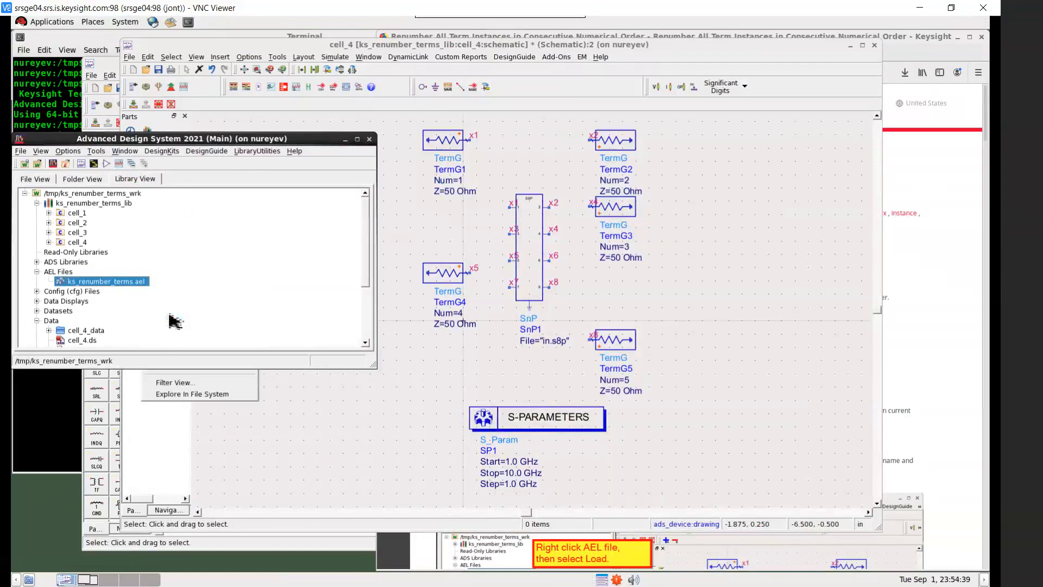
- Switch to the browser showing the Keysight article Renumber All Term Instances in Consecutive Numerical Order
click(738, 232)
click(931, 269)
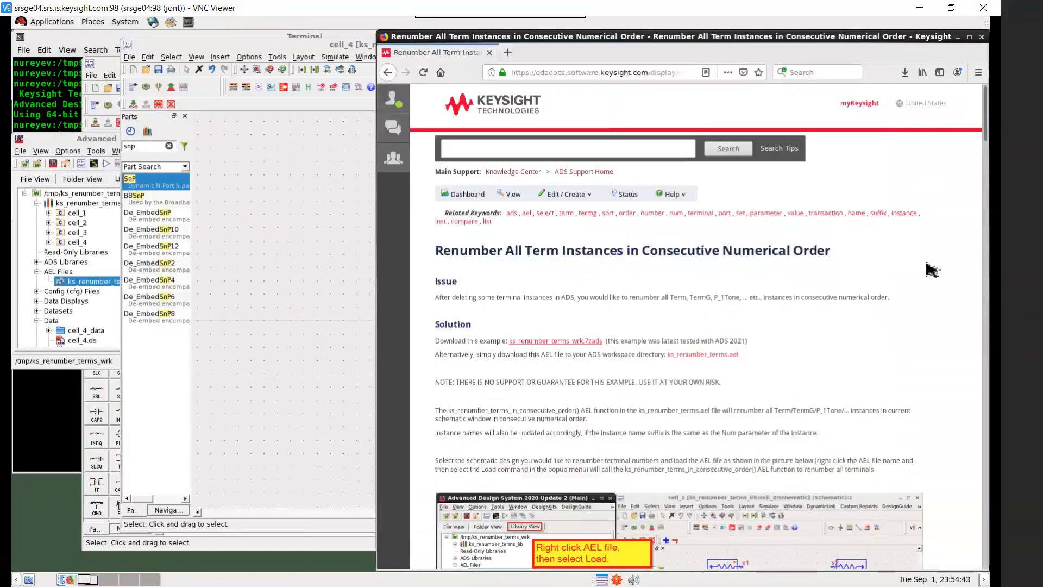